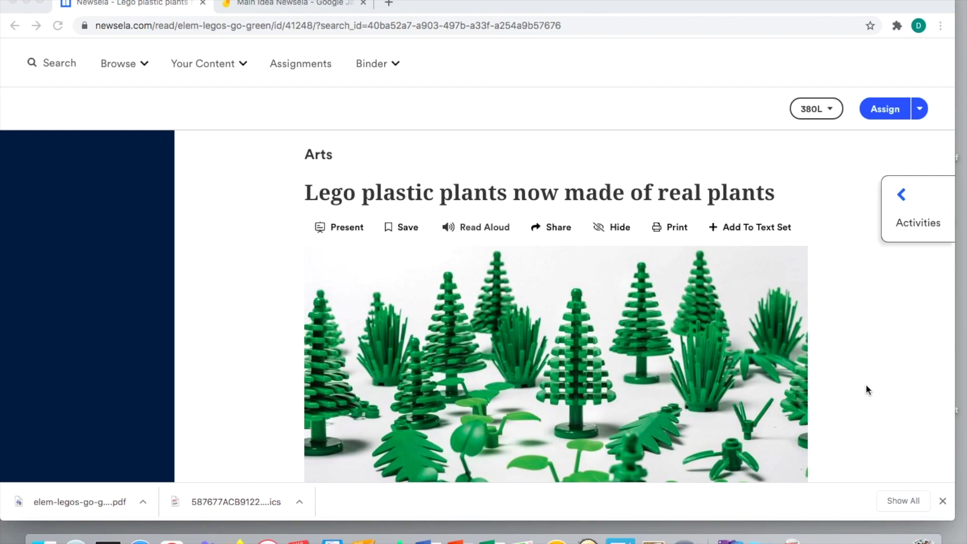
Keep the online Lego article at the 380L reading level and scroll through it.
{"action": "scroll", "coordinate": [866, 385], "scroll_direction": "down", "scroll_amount": 2}
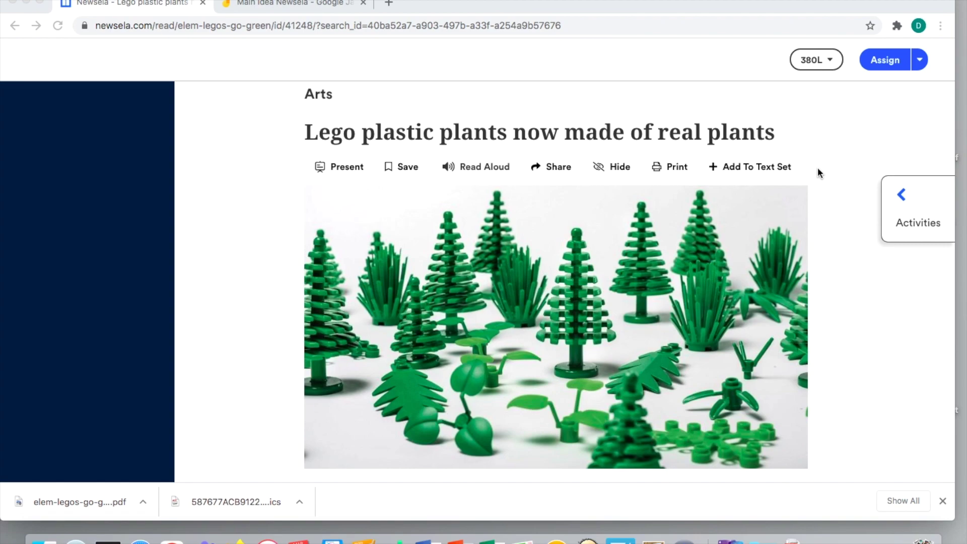
{"action": "scroll", "coordinate": [817, 167], "scroll_direction": "down", "scroll_amount": 1}
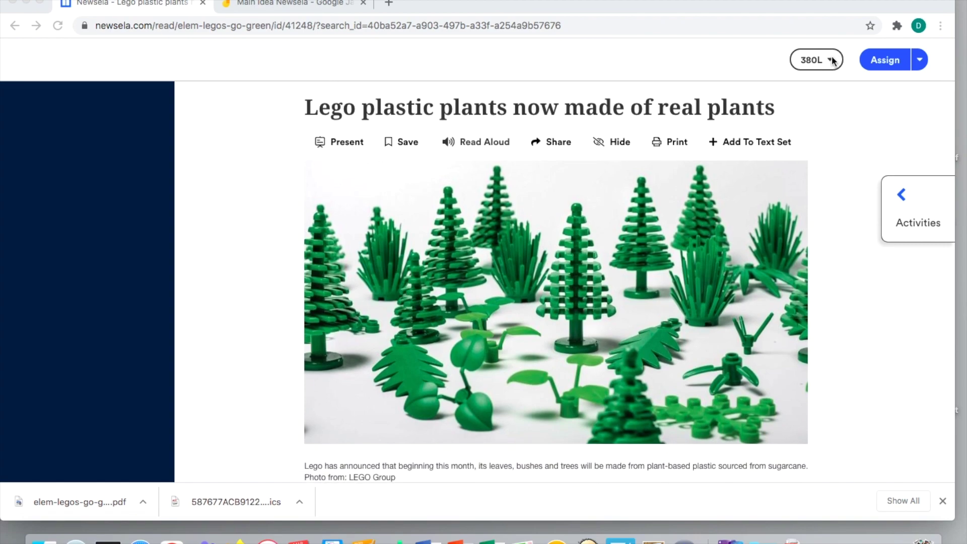
{"action": "left_click", "coordinate": [832, 60]}
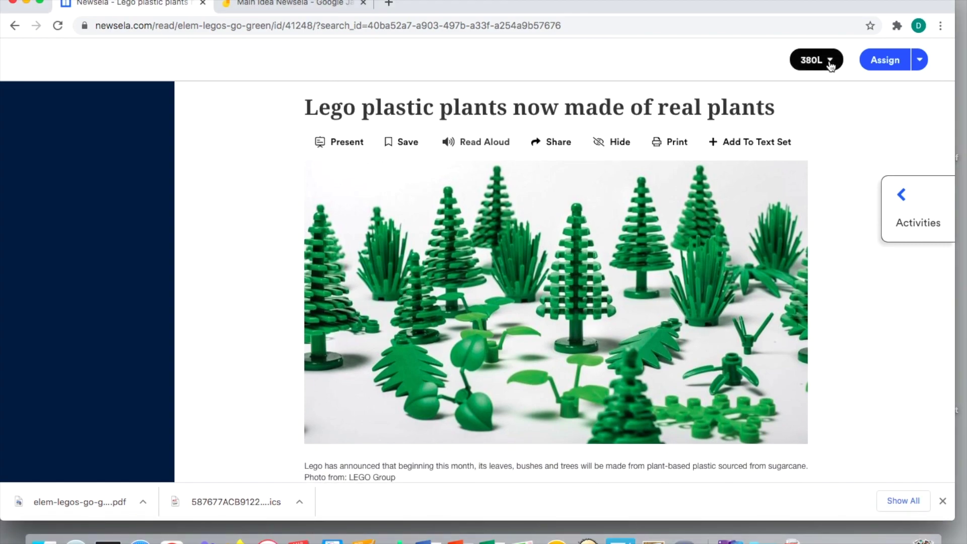
{"action": "left_click", "coordinate": [830, 62]}
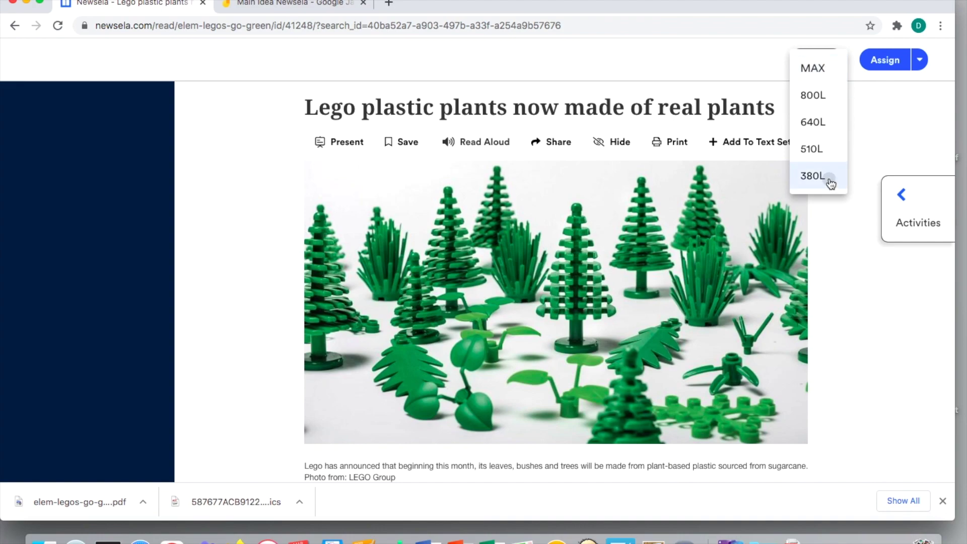
{"action": "left_click", "coordinate": [845, 259]}
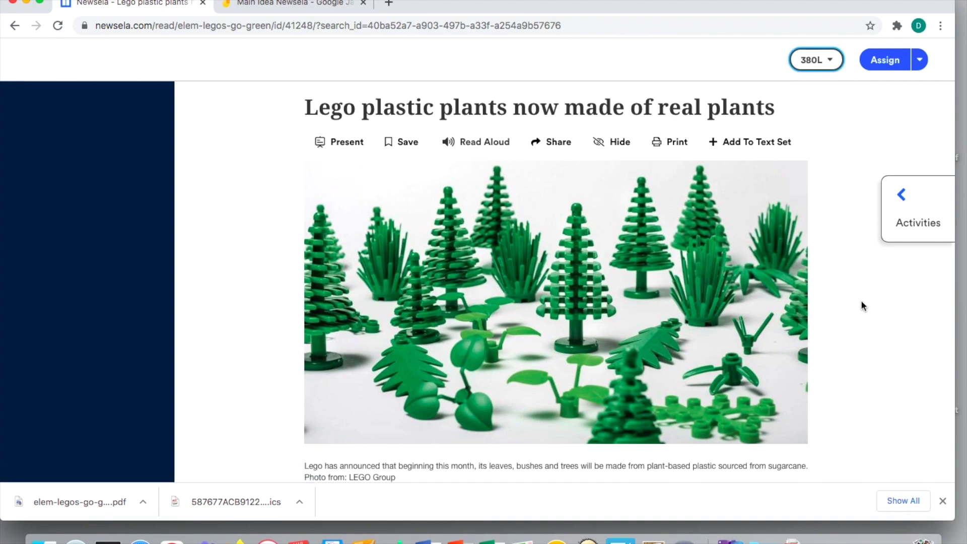
{"action": "scroll", "coordinate": [859, 300], "scroll_direction": "down", "scroll_amount": 3}
{"action": "scroll", "coordinate": [861, 301], "scroll_direction": "down", "scroll_amount": 5}
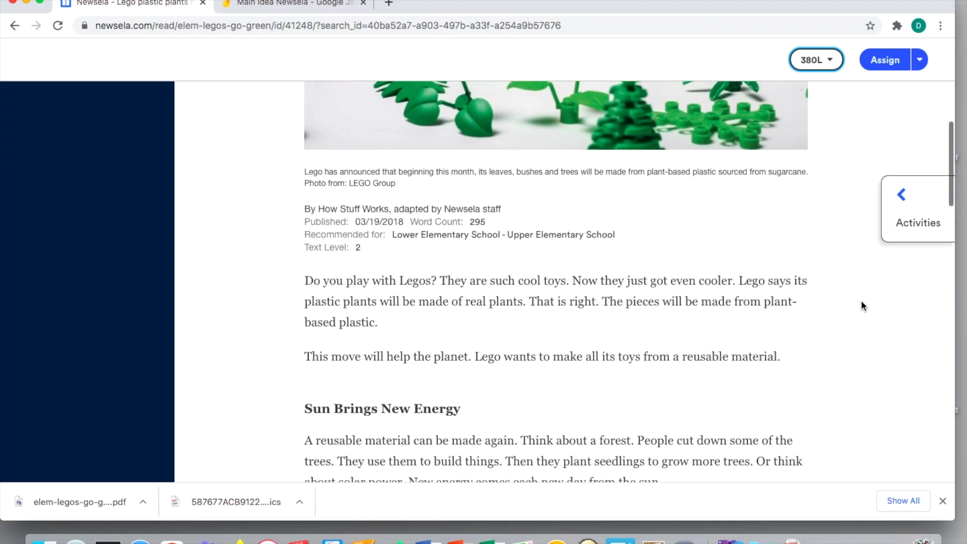
{"action": "scroll", "coordinate": [861, 301], "scroll_direction": "down", "scroll_amount": 5}
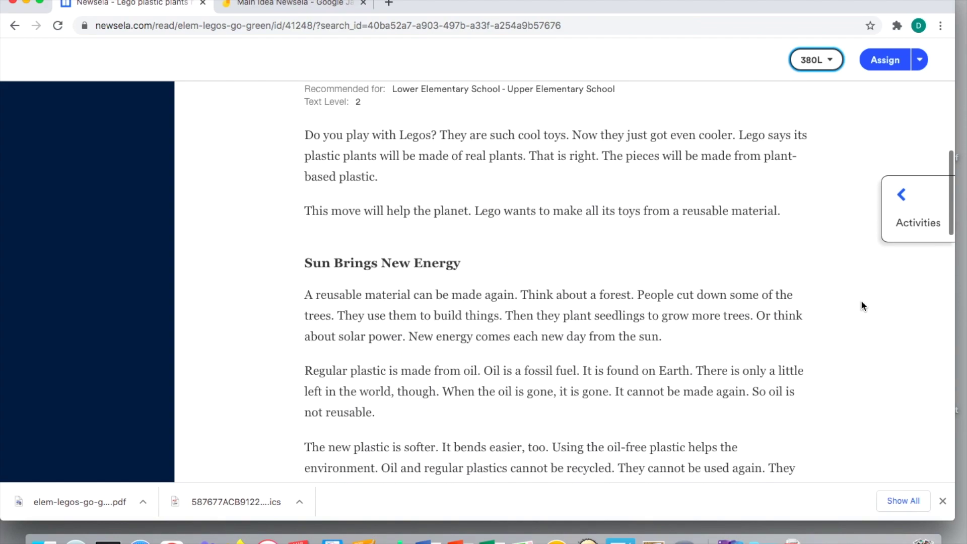
{"action": "scroll", "coordinate": [861, 304], "scroll_direction": "down", "scroll_amount": 2}
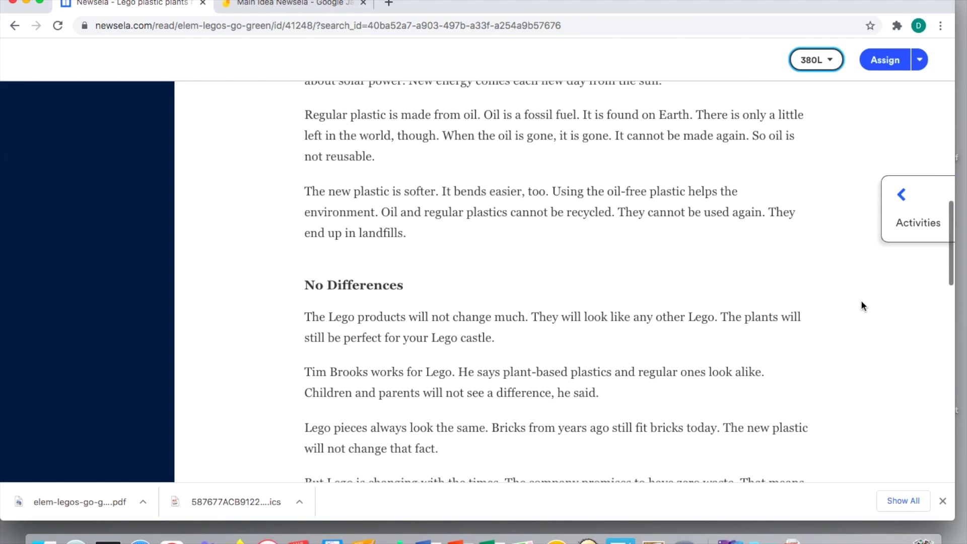
{"action": "scroll", "coordinate": [861, 304], "scroll_direction": "up", "scroll_amount": 8}
{"action": "scroll", "coordinate": [860, 301], "scroll_direction": "up", "scroll_amount": 10}
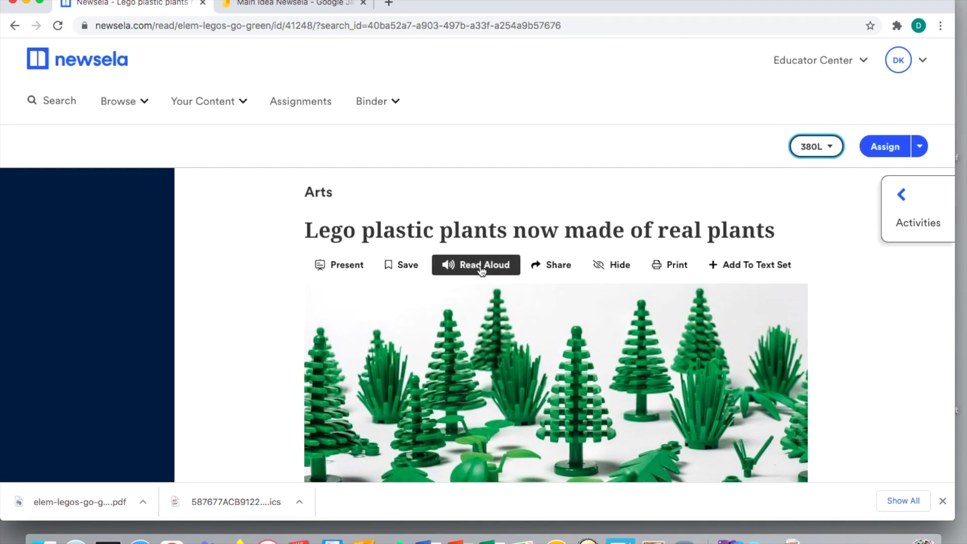
{"action": "scroll", "coordinate": [481, 269], "scroll_direction": "down", "scroll_amount": 6}
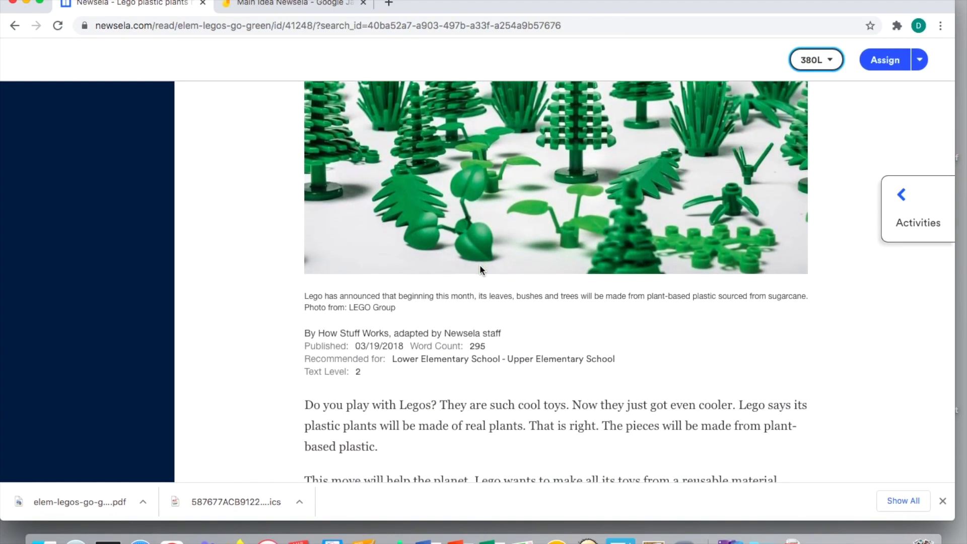
{"action": "scroll", "coordinate": [479, 269], "scroll_direction": "up", "scroll_amount": 6}
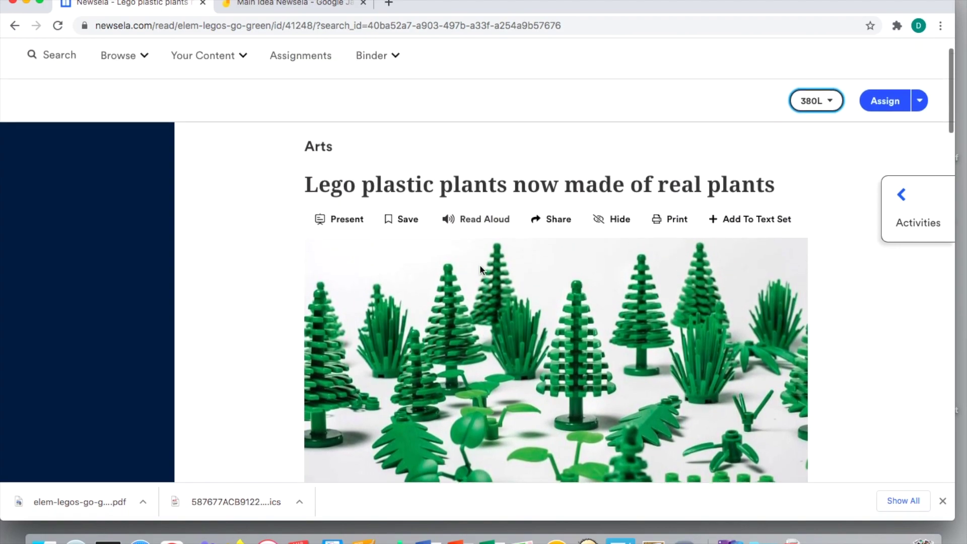
{"action": "scroll", "coordinate": [578, 297], "scroll_direction": "down", "scroll_amount": 6}
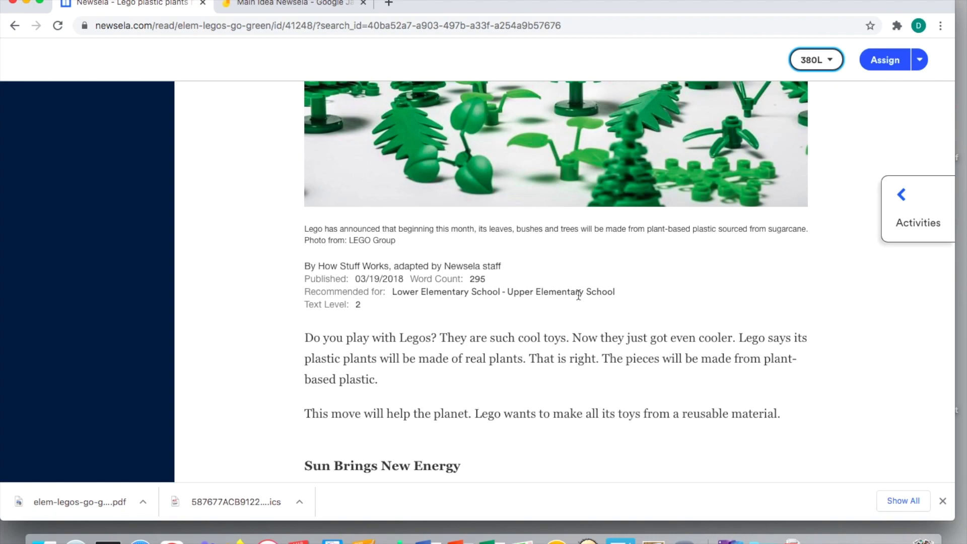
{"action": "scroll", "coordinate": [578, 294], "scroll_direction": "down", "scroll_amount": 9}
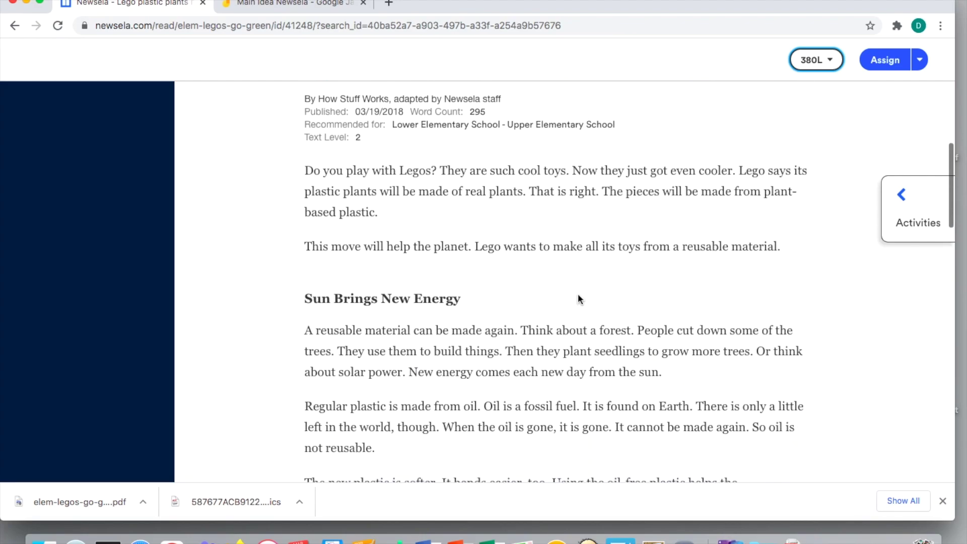
{"action": "scroll", "coordinate": [578, 298], "scroll_direction": "up", "scroll_amount": 15}
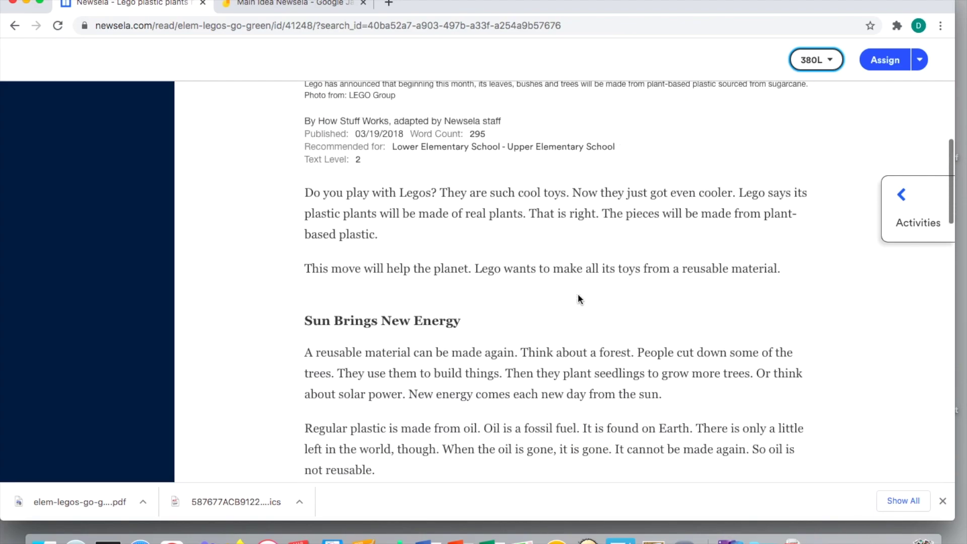
{"action": "scroll", "coordinate": [578, 297], "scroll_direction": "up", "scroll_amount": 2}
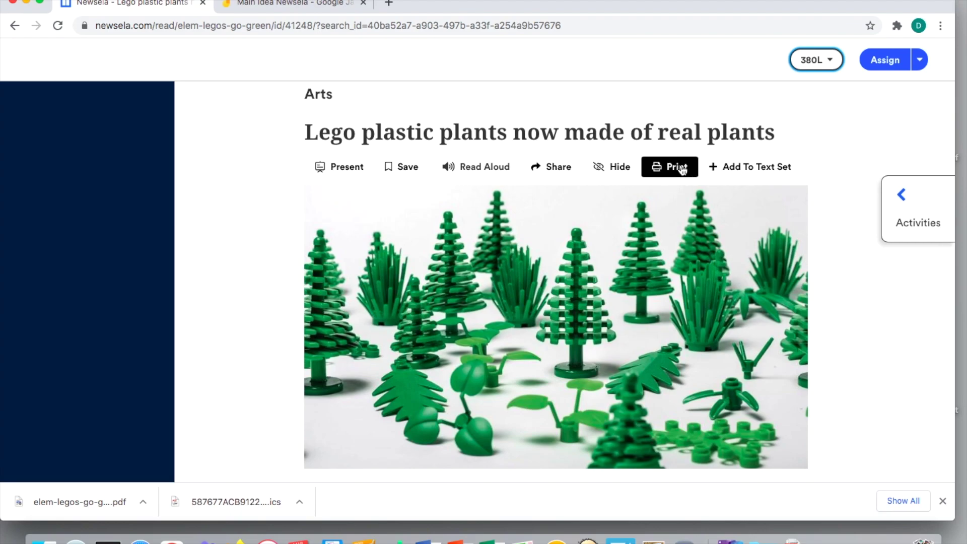
Switch to the Preview PDF and scroll through its blue, yellow, green and pink highlighted sentences.
{"action": "key", "text": "ctrl+Up"}
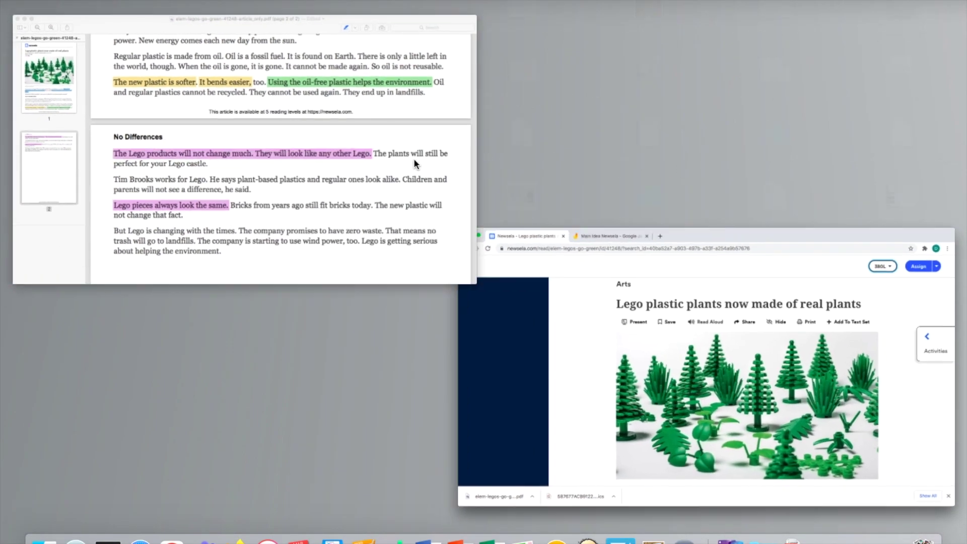
{"action": "left_click", "coordinate": [413, 158]}
{"action": "scroll", "coordinate": [527, 228], "scroll_direction": "up", "scroll_amount": 15}
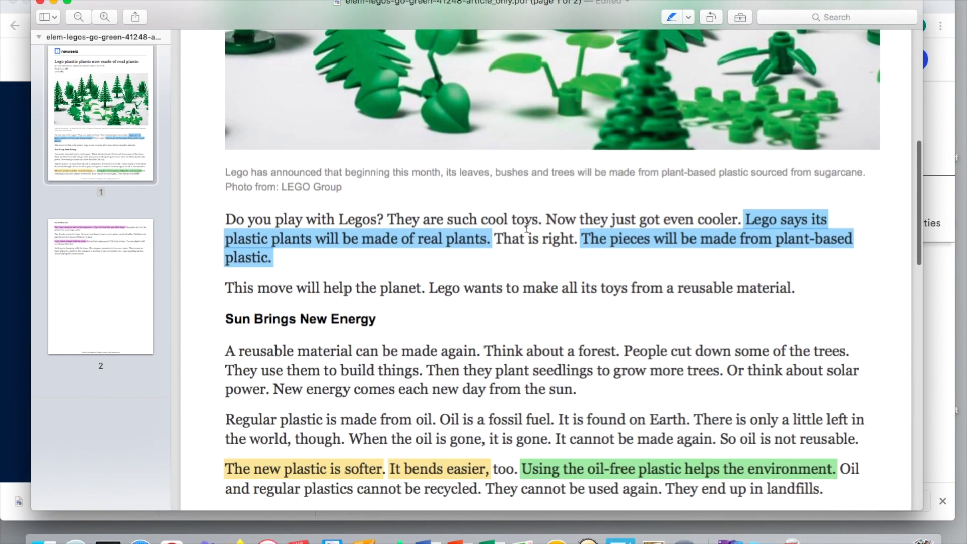
{"action": "scroll", "coordinate": [527, 228], "scroll_direction": "up", "scroll_amount": 3}
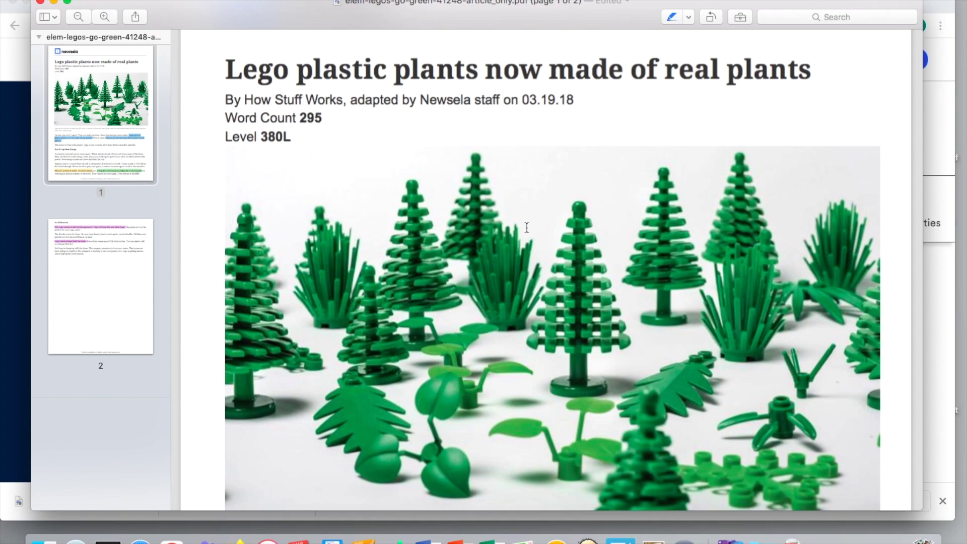
{"action": "scroll", "coordinate": [526, 228], "scroll_direction": "down", "scroll_amount": 1}
{"action": "scroll", "coordinate": [527, 228], "scroll_direction": "down", "scroll_amount": 10}
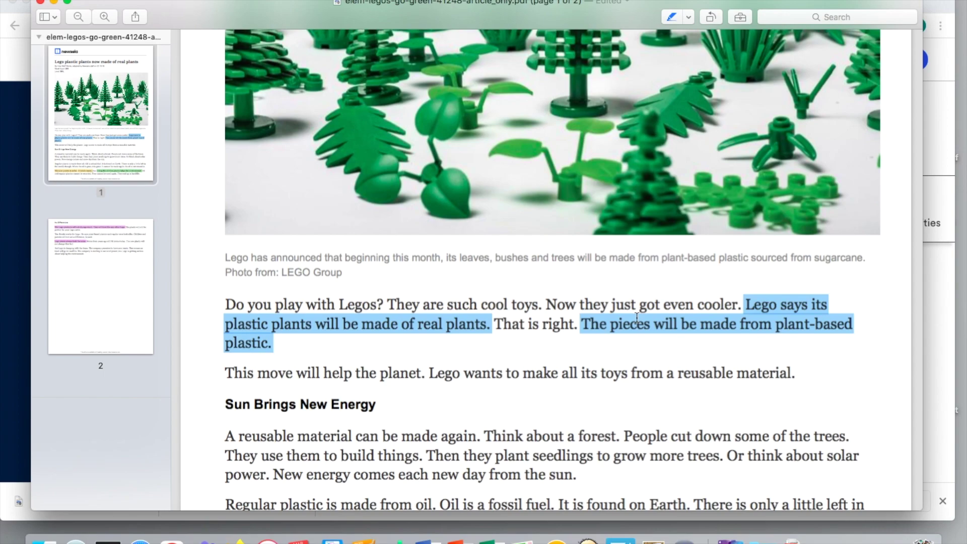
{"action": "scroll", "coordinate": [637, 317], "scroll_direction": "up", "scroll_amount": 10}
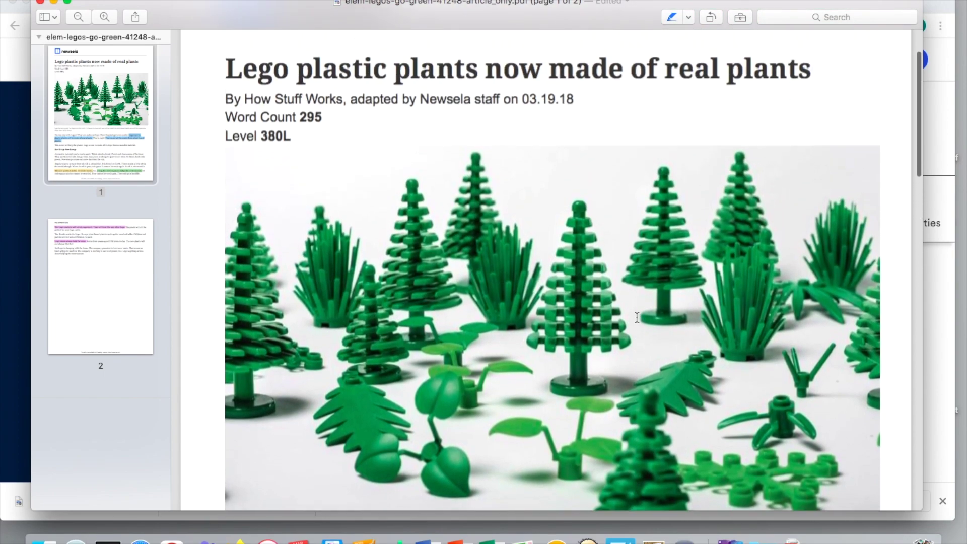
{"action": "scroll", "coordinate": [637, 317], "scroll_direction": "down", "scroll_amount": 1}
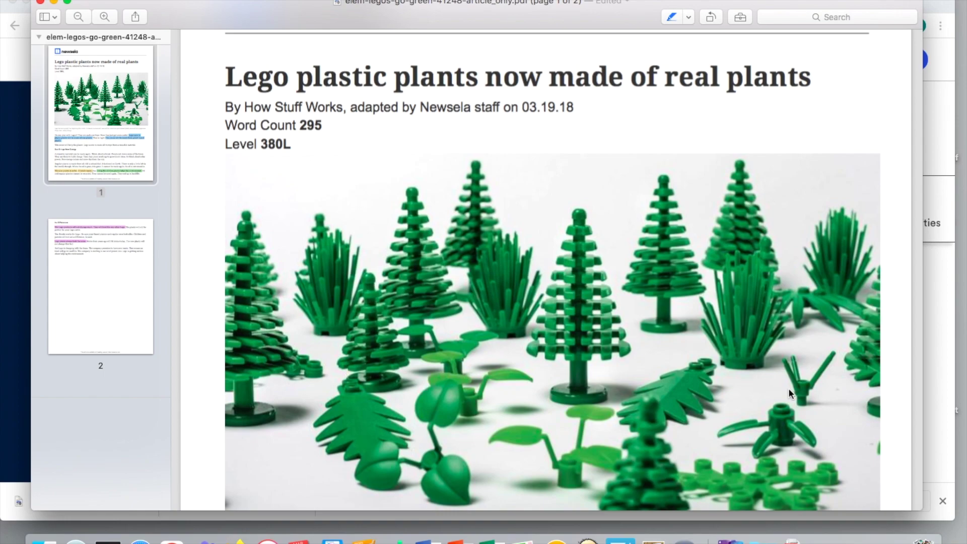
{"action": "scroll", "coordinate": [793, 415], "scroll_direction": "down", "scroll_amount": 10}
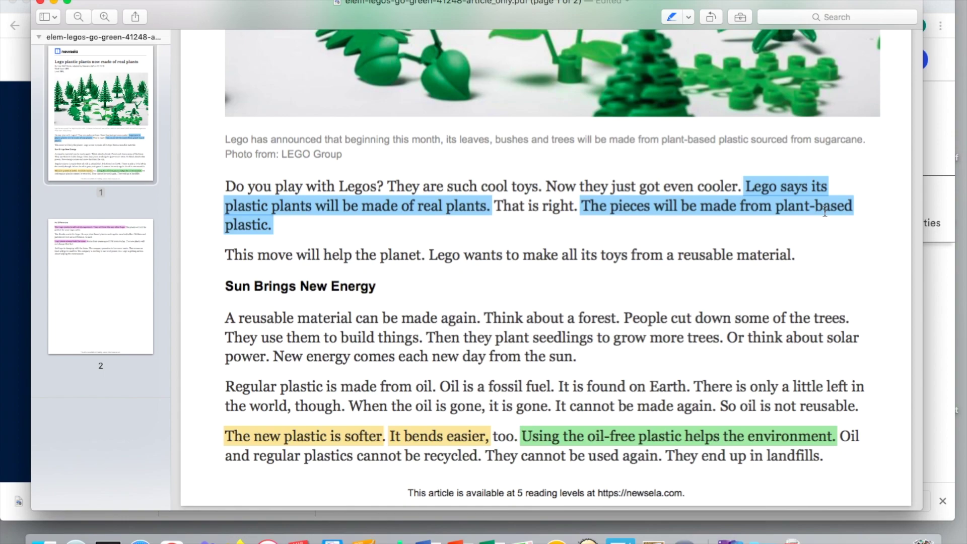
{"action": "scroll", "coordinate": [825, 213], "scroll_direction": "down", "scroll_amount": 2}
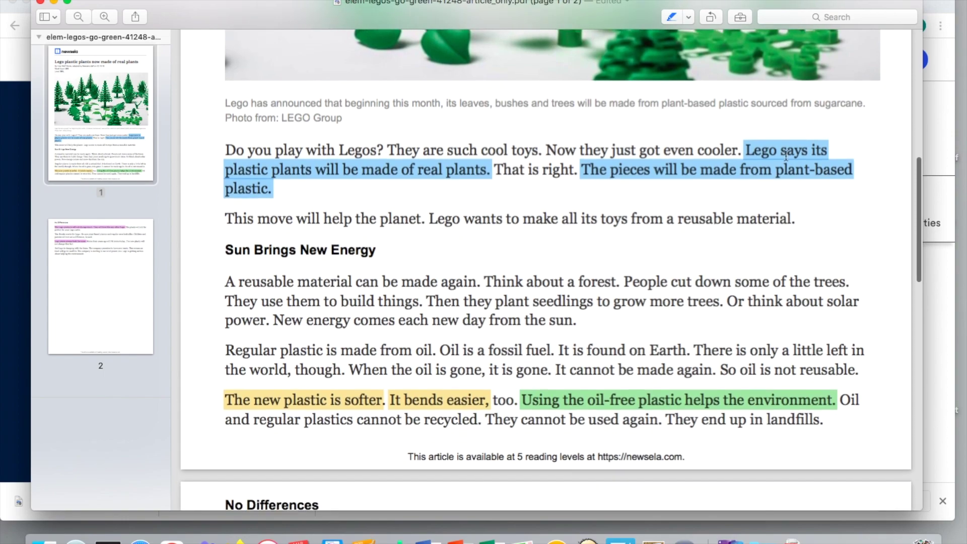
{"action": "scroll", "coordinate": [799, 162], "scroll_direction": "down", "scroll_amount": 3}
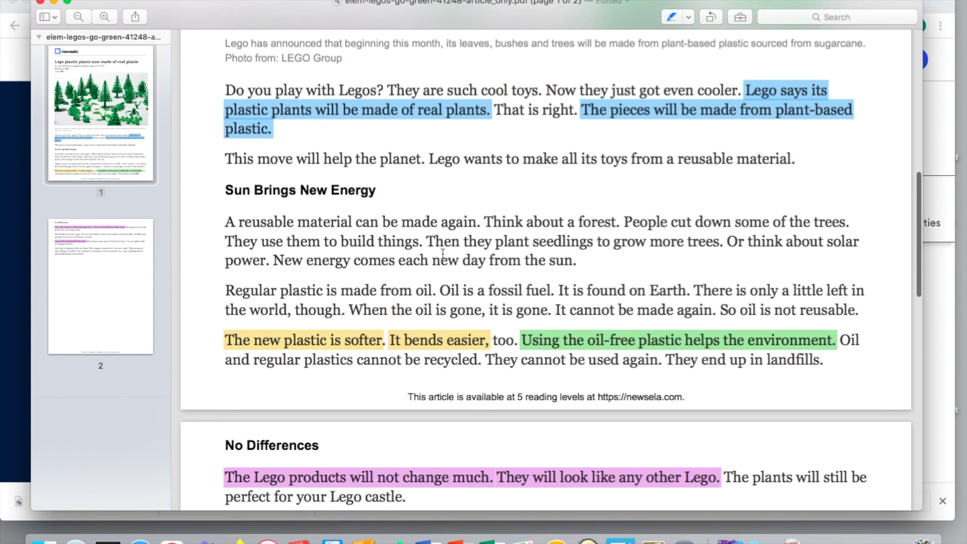
{"action": "scroll", "coordinate": [799, 162], "scroll_direction": "down", "scroll_amount": 4}
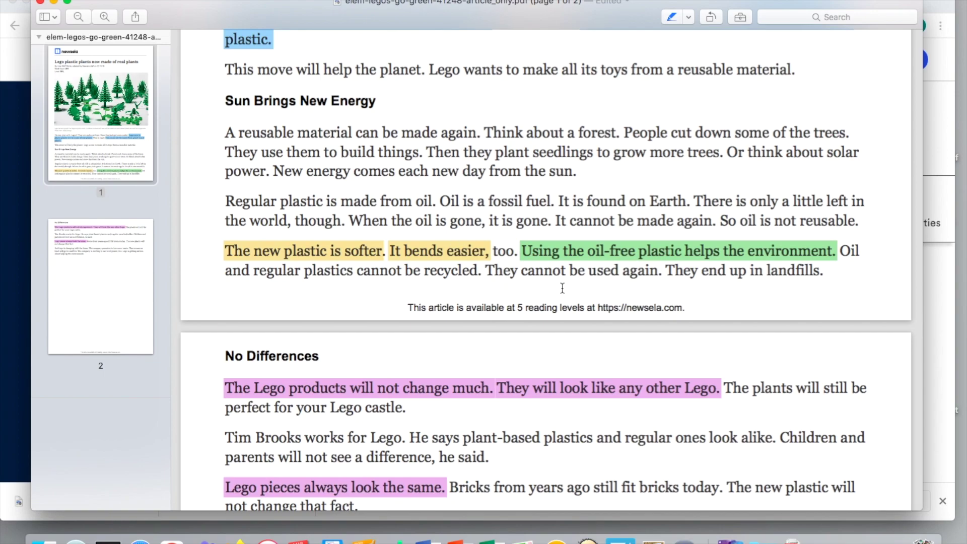
{"action": "scroll", "coordinate": [562, 287], "scroll_direction": "down", "scroll_amount": 3}
{"action": "scroll", "coordinate": [562, 287], "scroll_direction": "down", "scroll_amount": 2}
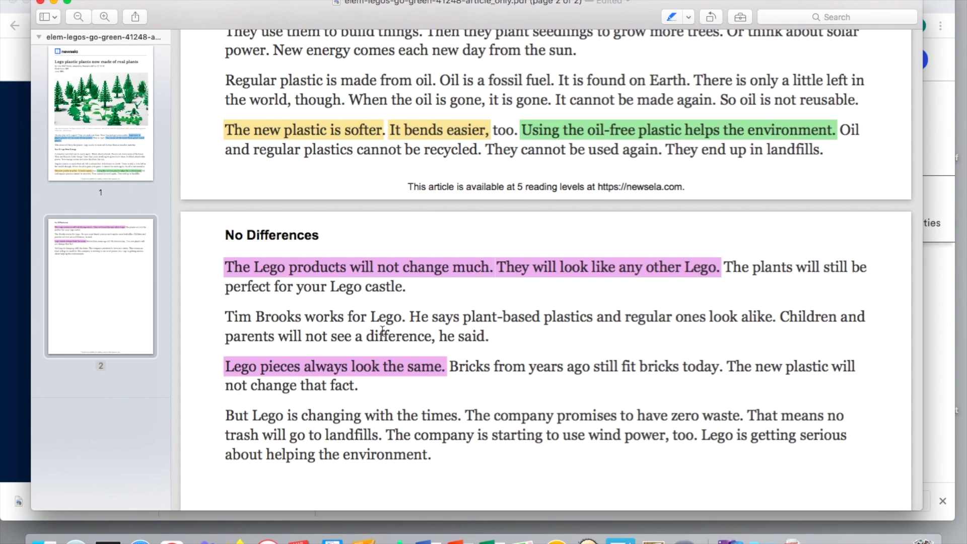
{"action": "scroll", "coordinate": [383, 330], "scroll_direction": "up", "scroll_amount": 10}
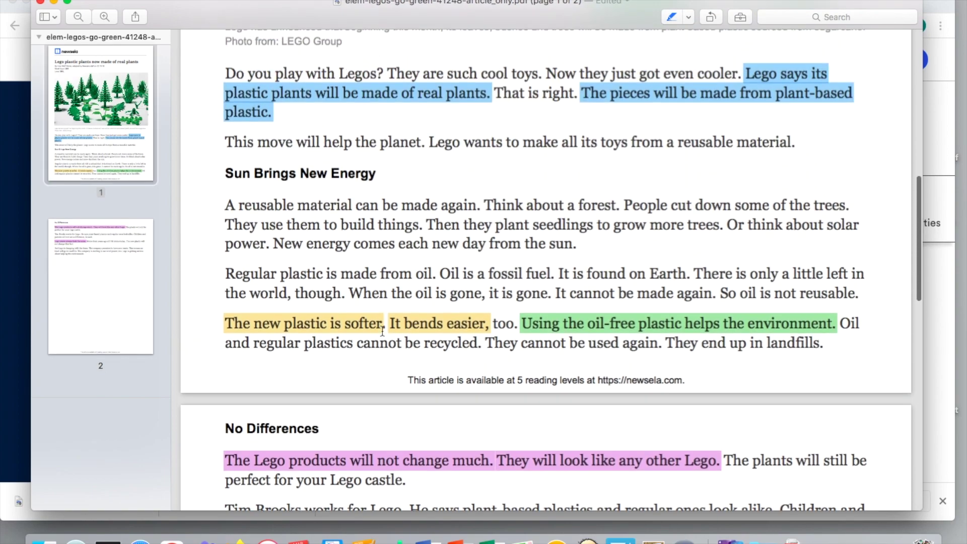
{"action": "scroll", "coordinate": [382, 330], "scroll_direction": "down", "scroll_amount": 2}
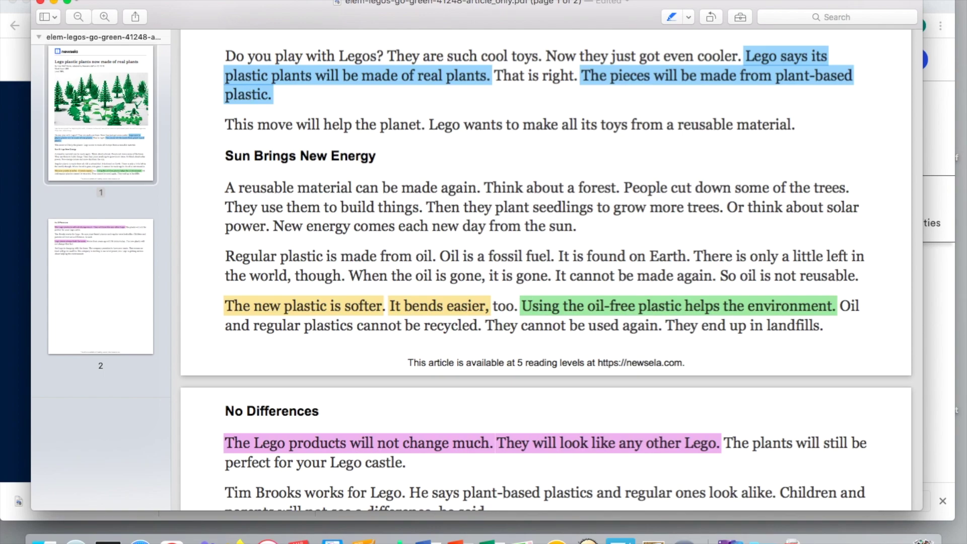
Hide the PDF, flip between the Main Idea Newsela Jamboard and the Lego article, then return to the organizer.
{"action": "left_click", "coordinate": [54, 3]}
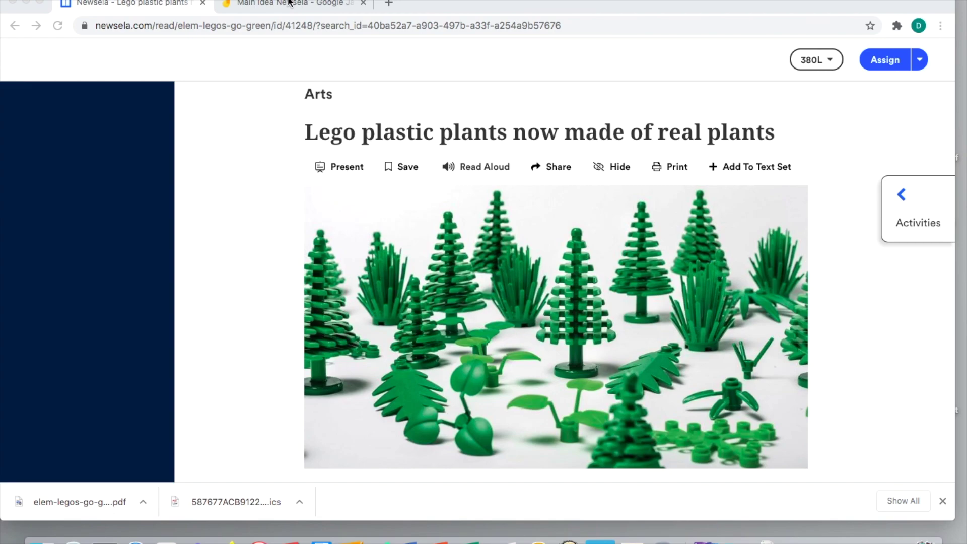
{"action": "left_click", "coordinate": [290, 4]}
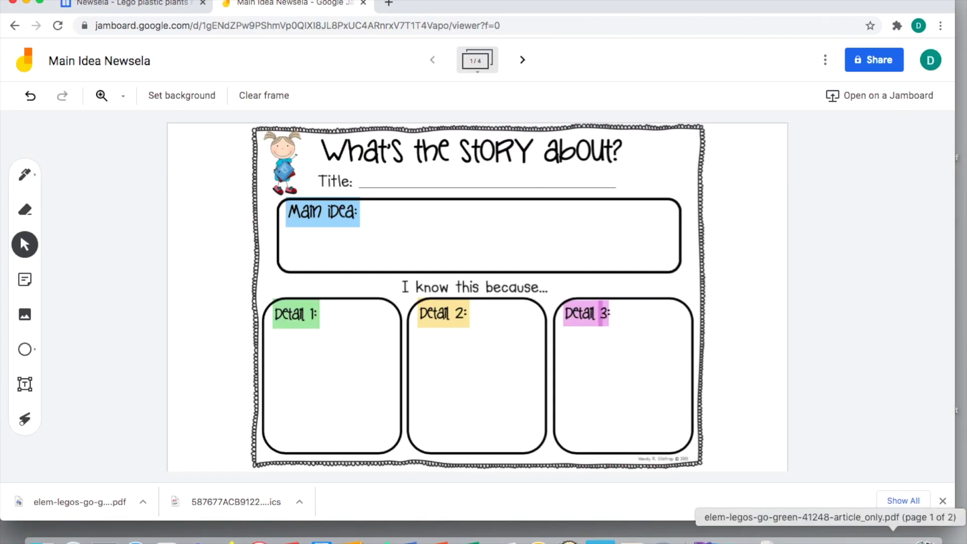
{"action": "left_click", "coordinate": [892, 537]}
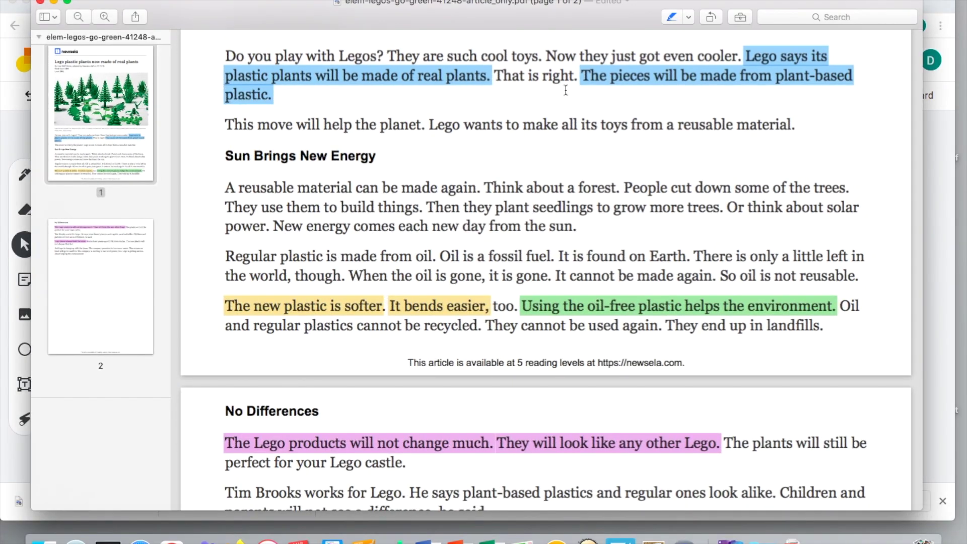
{"action": "left_click", "coordinate": [948, 234]}
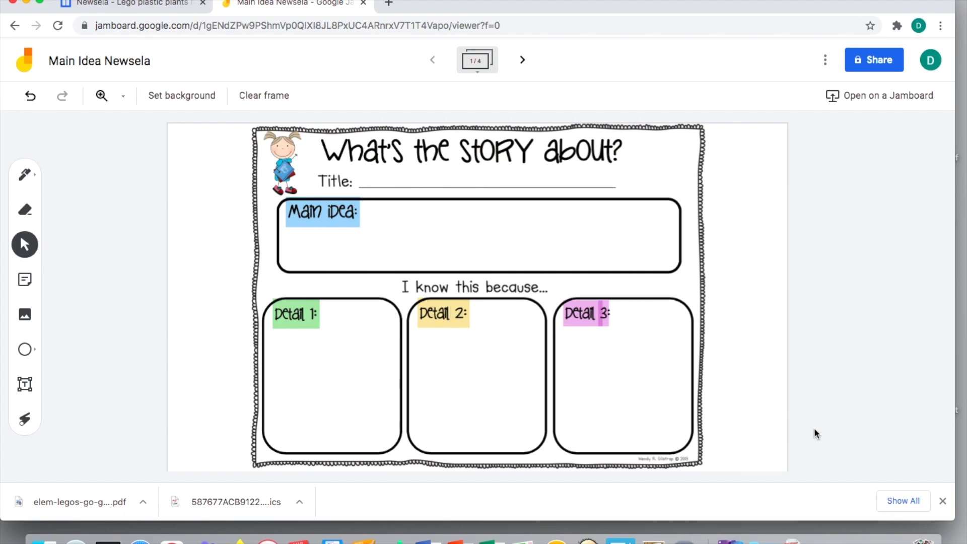
Recheck the highlighted article PDF twice via Mission Control, ending on the Jamboard window.
{"action": "key", "text": "ctrl+Up"}
{"action": "left_click", "coordinate": [419, 210]}
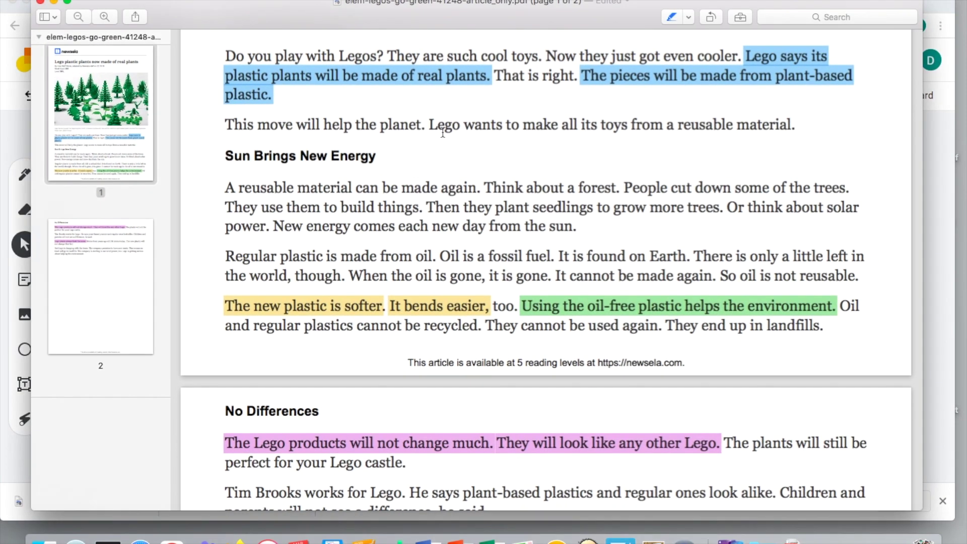
{"action": "scroll", "coordinate": [452, 215], "scroll_direction": "up", "scroll_amount": 3}
{"action": "scroll", "coordinate": [453, 215], "scroll_direction": "down", "scroll_amount": 7}
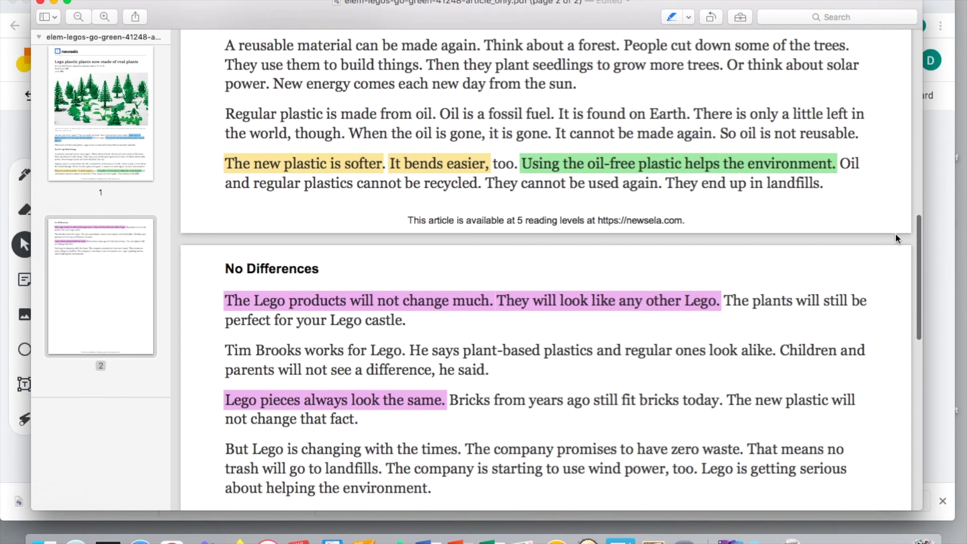
{"action": "left_click", "coordinate": [934, 241]}
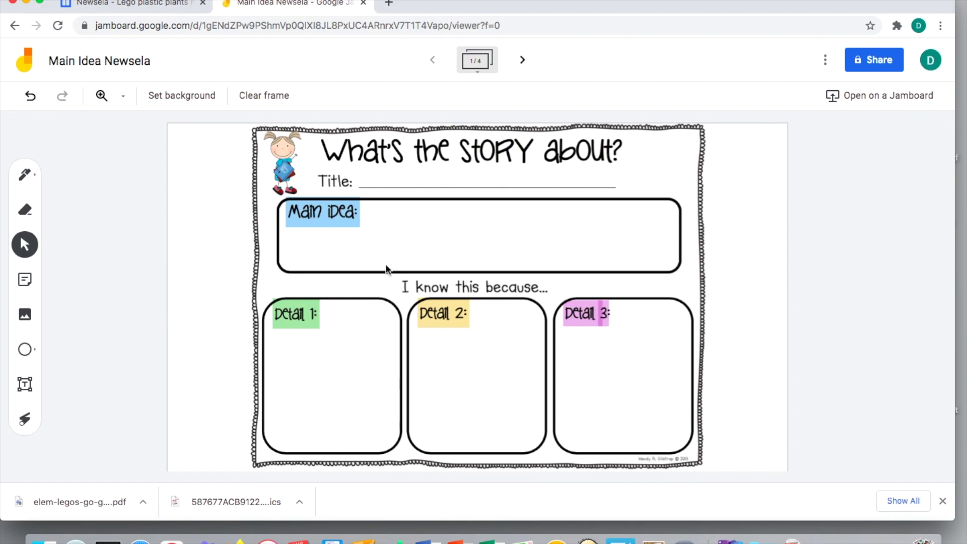
{"action": "key", "text": "ctrl+Up"}
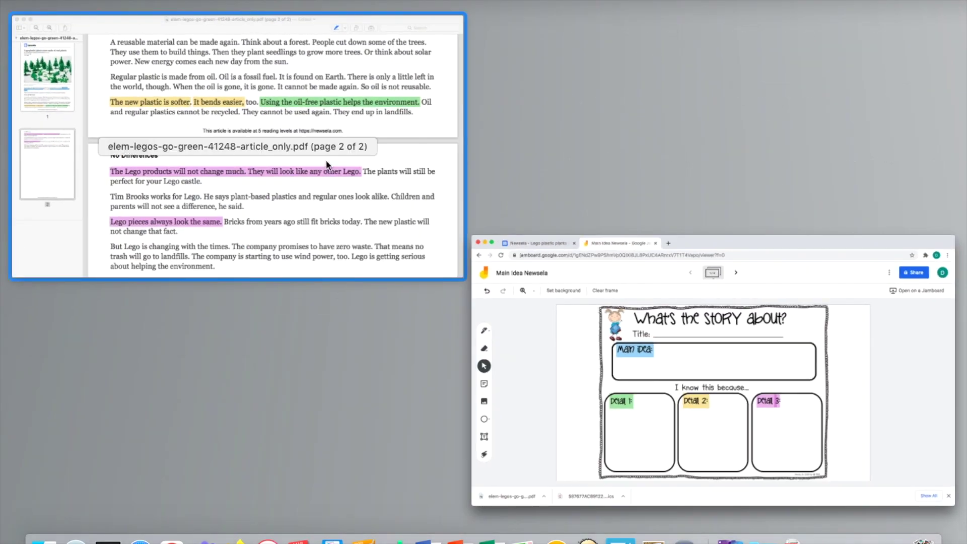
{"action": "left_click", "coordinate": [325, 159]}
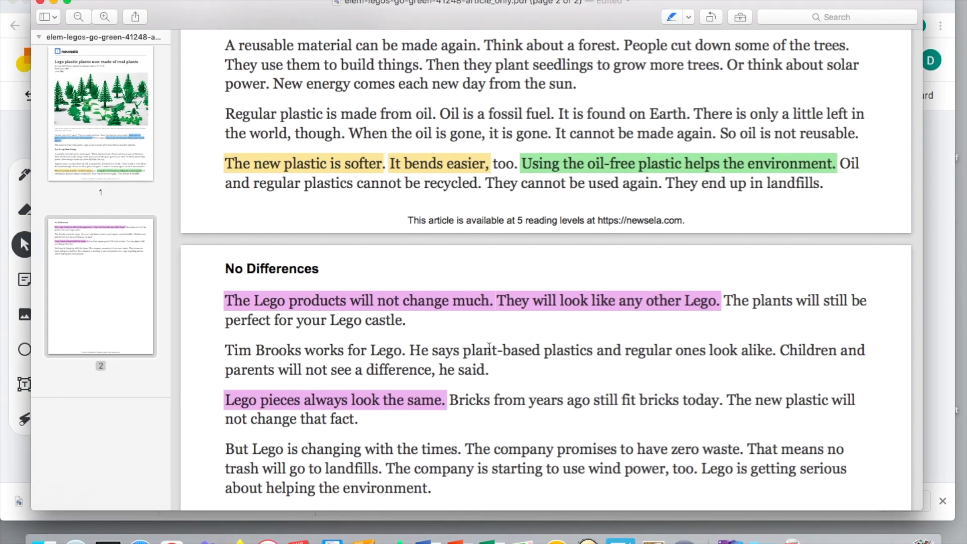
{"action": "scroll", "coordinate": [489, 347], "scroll_direction": "up", "scroll_amount": 5}
{"action": "key", "text": "ctrl+Up"}
{"action": "left_click", "coordinate": [723, 190]}
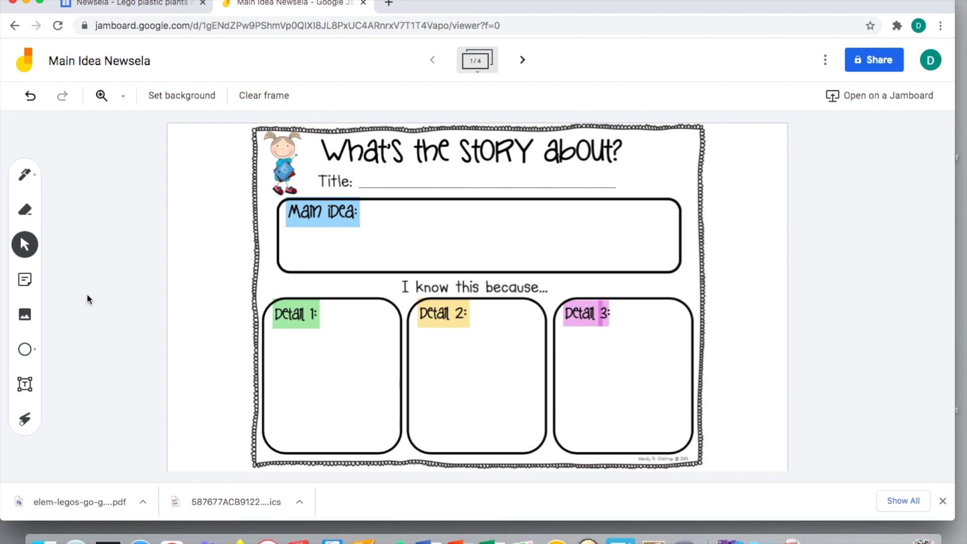
Upload the 'legos from plants' image from the VCS Content folder onto frame 1.
{"action": "left_click", "coordinate": [25, 316]}
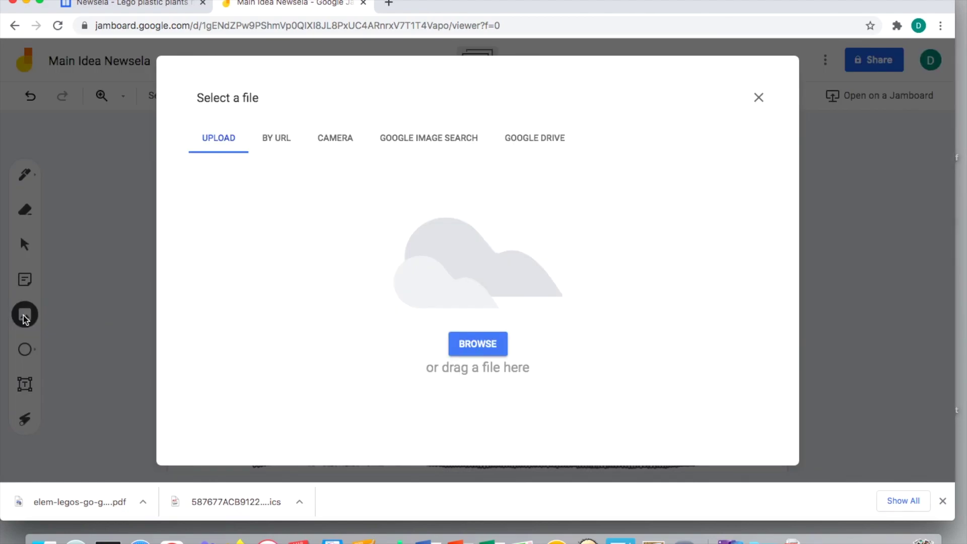
{"action": "left_click", "coordinate": [474, 342]}
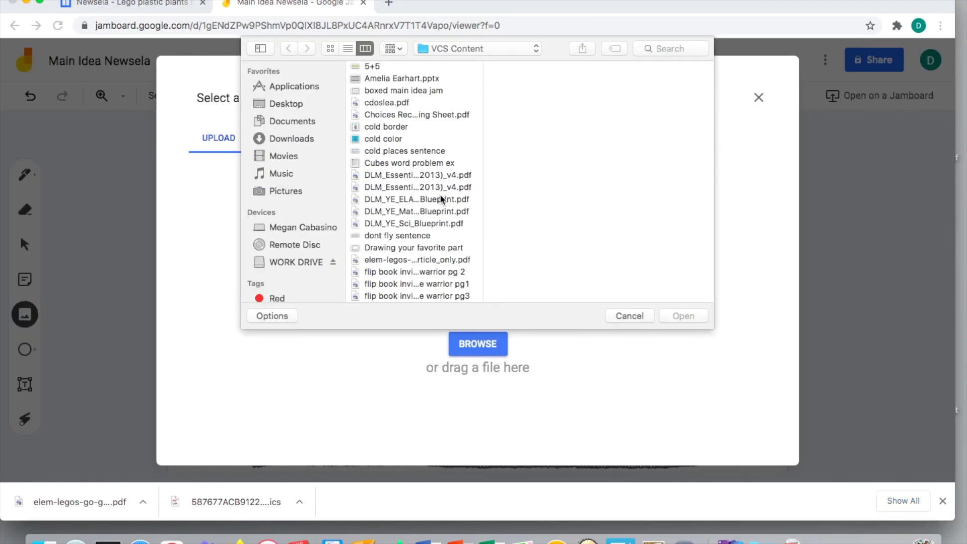
{"action": "scroll", "coordinate": [441, 200], "scroll_direction": "down", "scroll_amount": 5}
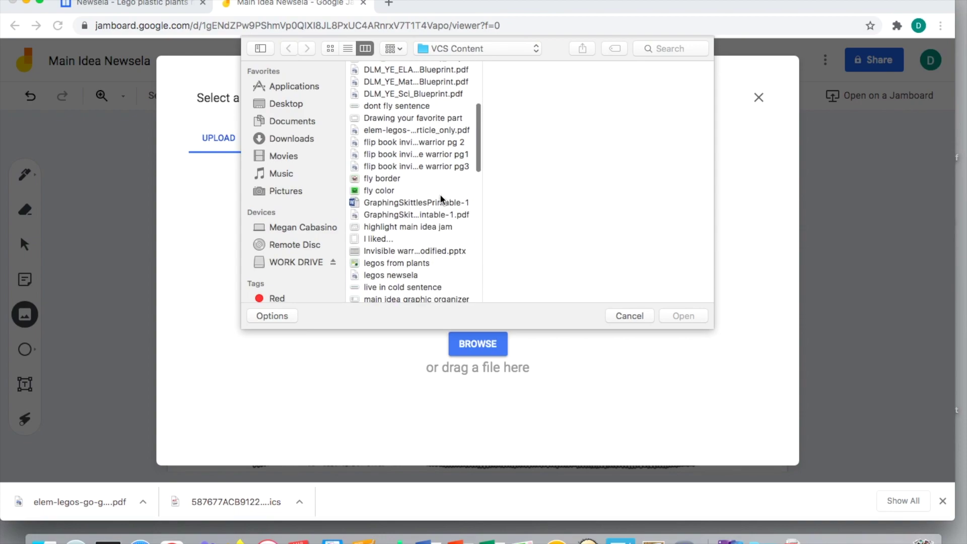
{"action": "left_click", "coordinate": [410, 263]}
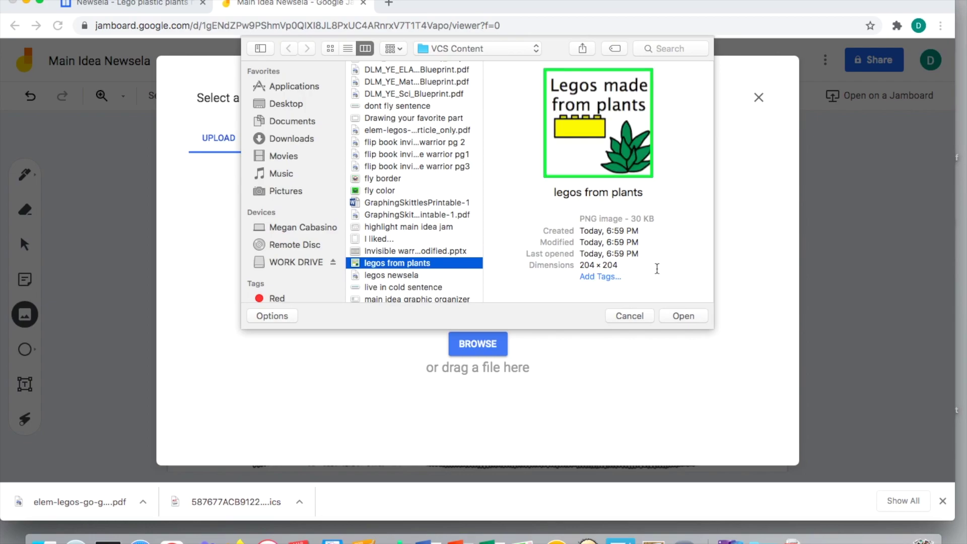
{"action": "left_click", "coordinate": [683, 316]}
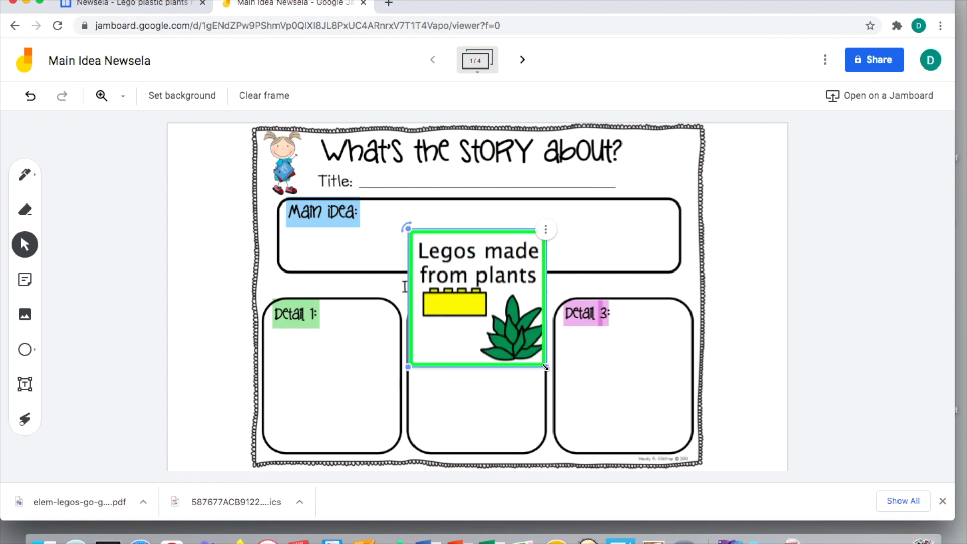
Shrink the 'Legos made from plants' image, move it into Detail 1, and resize it to fit.
{"action": "left_click_drag", "start_coordinate": [546, 367], "coordinate": [510, 316]}
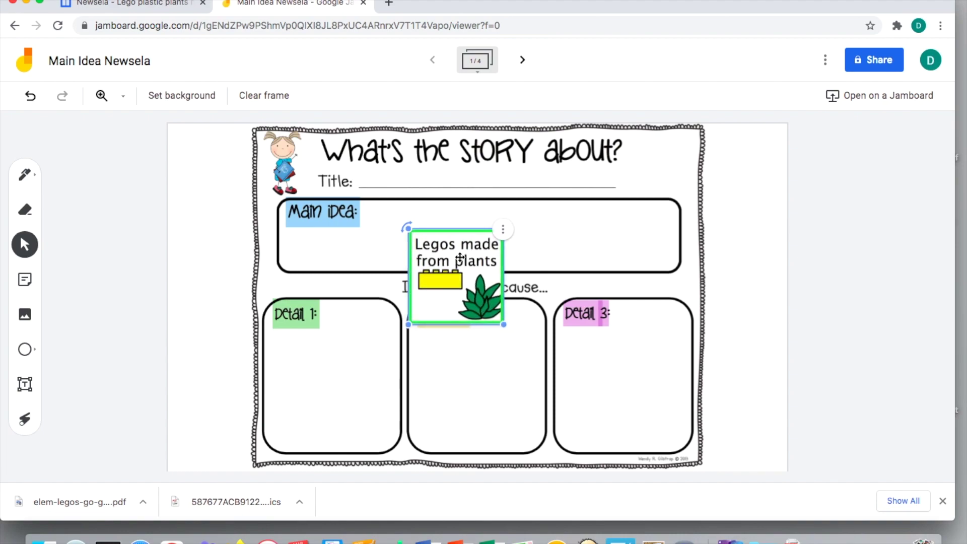
{"action": "left_click_drag", "start_coordinate": [461, 244], "coordinate": [320, 352]}
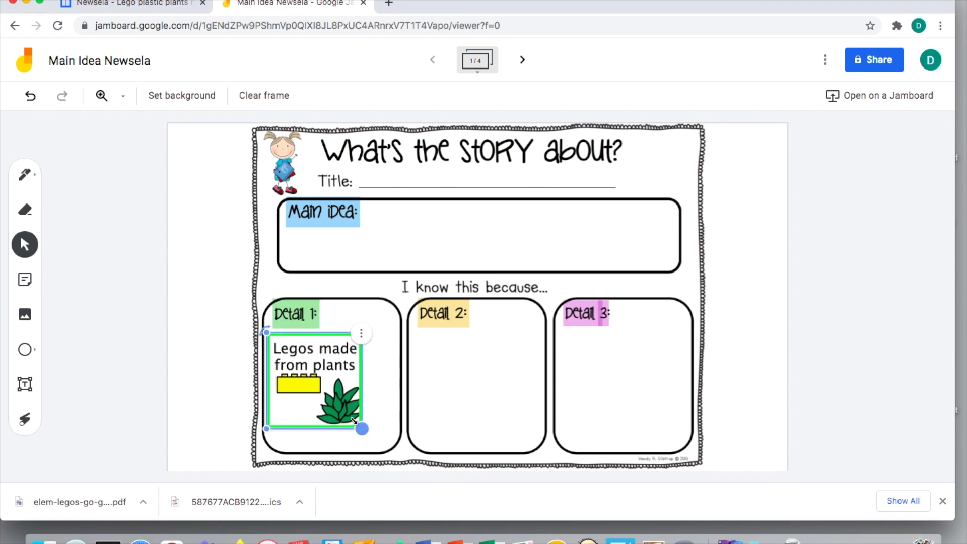
{"action": "left_click_drag", "start_coordinate": [361, 428], "coordinate": [372, 347]}
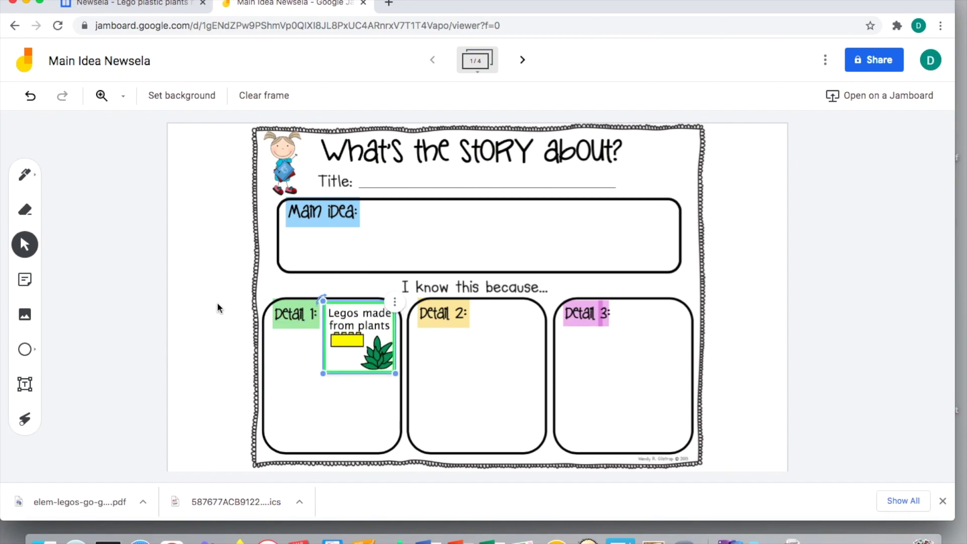
Insert the 'same legos' image onto frame 1 of the organizer.
{"action": "left_click", "coordinate": [25, 315]}
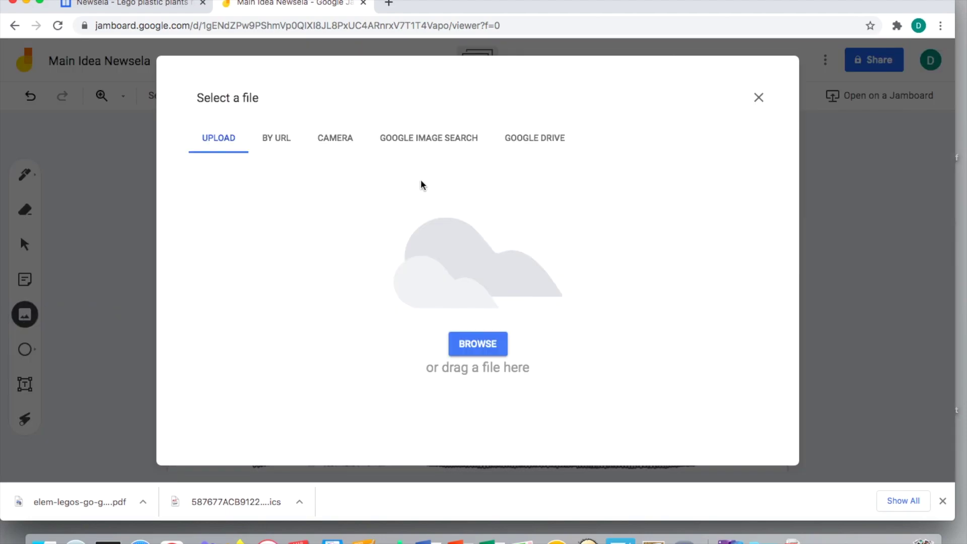
{"action": "left_click", "coordinate": [482, 343]}
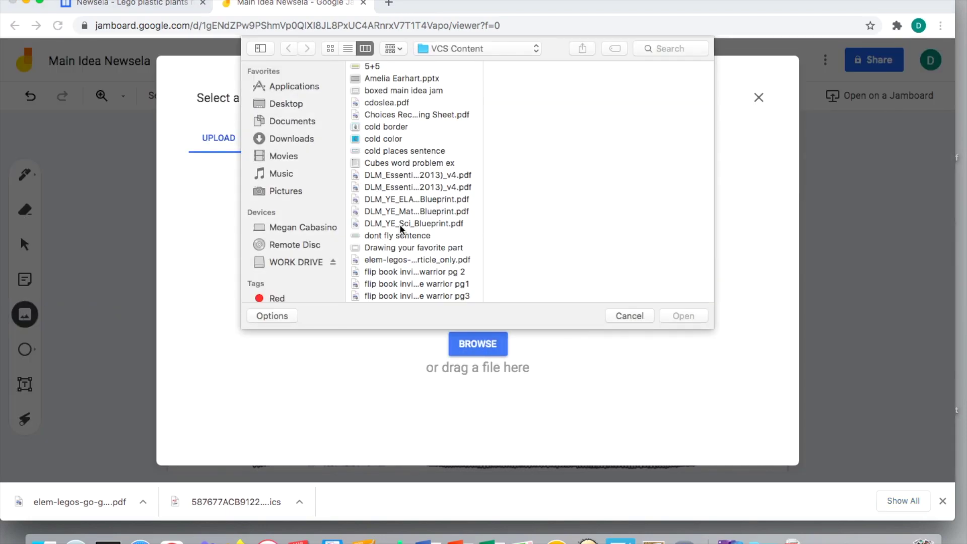
{"action": "scroll", "coordinate": [397, 216], "scroll_direction": "down", "scroll_amount": 15}
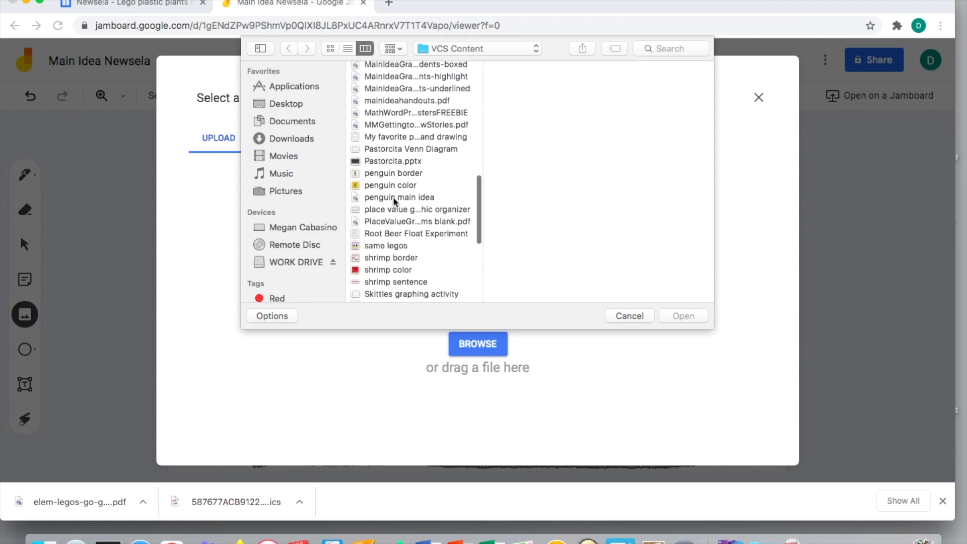
{"action": "scroll", "coordinate": [394, 201], "scroll_direction": "down", "scroll_amount": 2}
{"action": "left_click", "coordinate": [395, 225]}
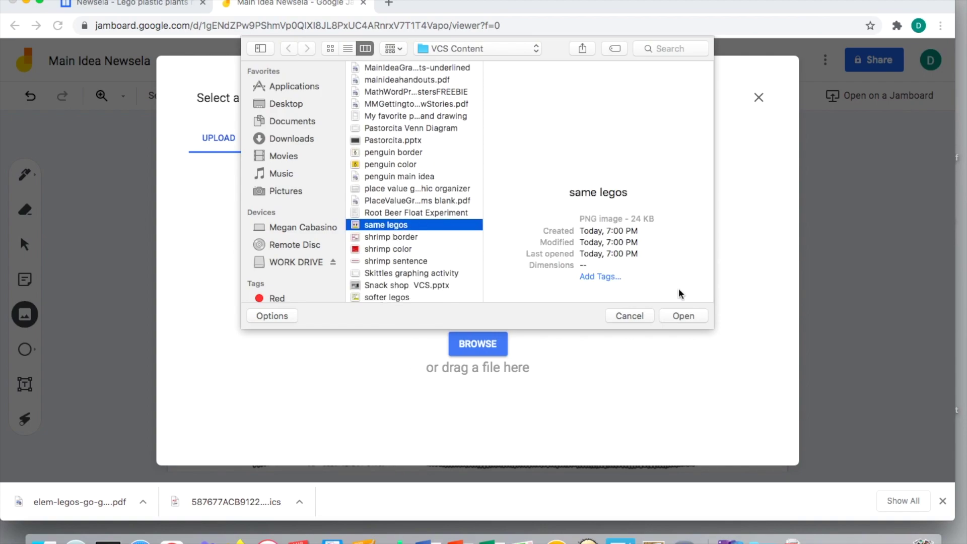
{"action": "left_click", "coordinate": [685, 315]}
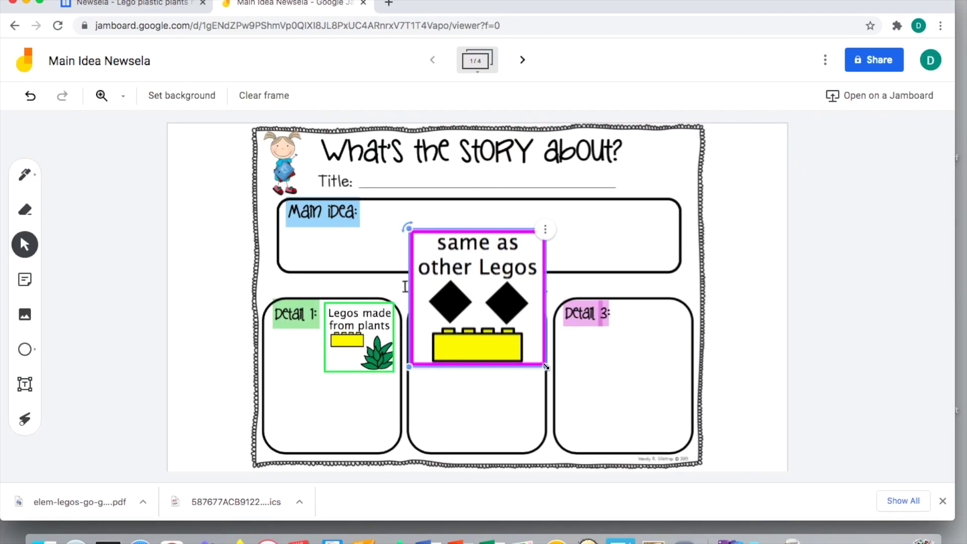
Shrink the 'same as other Legos' picture into Detail 3, deselect it, and advance to frame 2.
{"action": "left_click_drag", "start_coordinate": [545, 366], "coordinate": [665, 346]}
{"action": "left_click", "coordinate": [574, 394]}
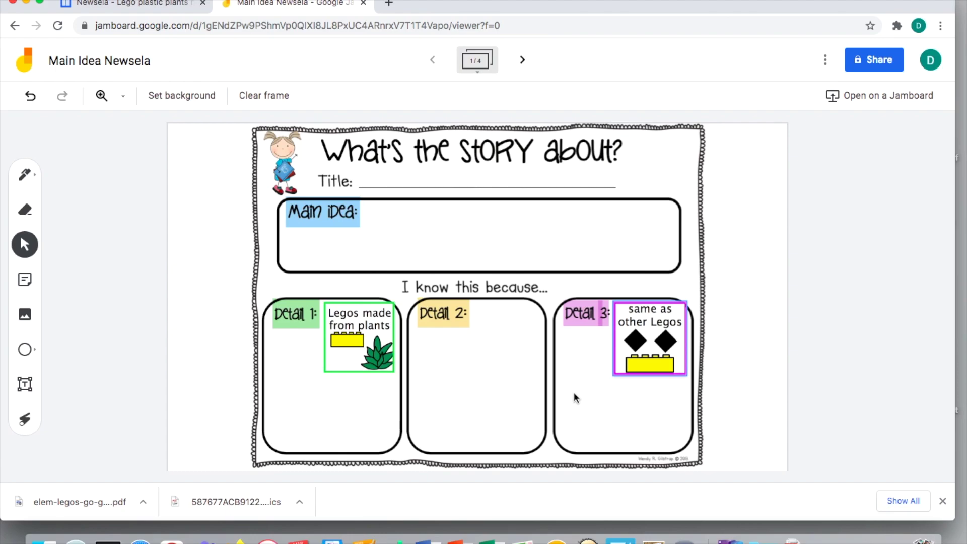
{"action": "left_click", "coordinate": [522, 61]}
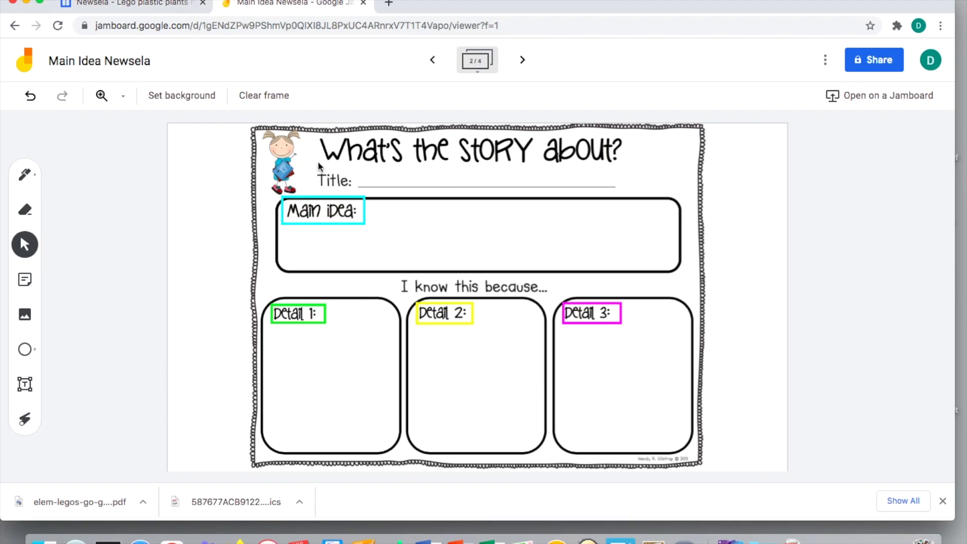
{"action": "key", "text": "ctrl+Up"}
Bring up the Lego article PDF, scroll page 1, glance at Jamboard, then return to the PDF.
{"action": "left_click", "coordinate": [375, 146]}
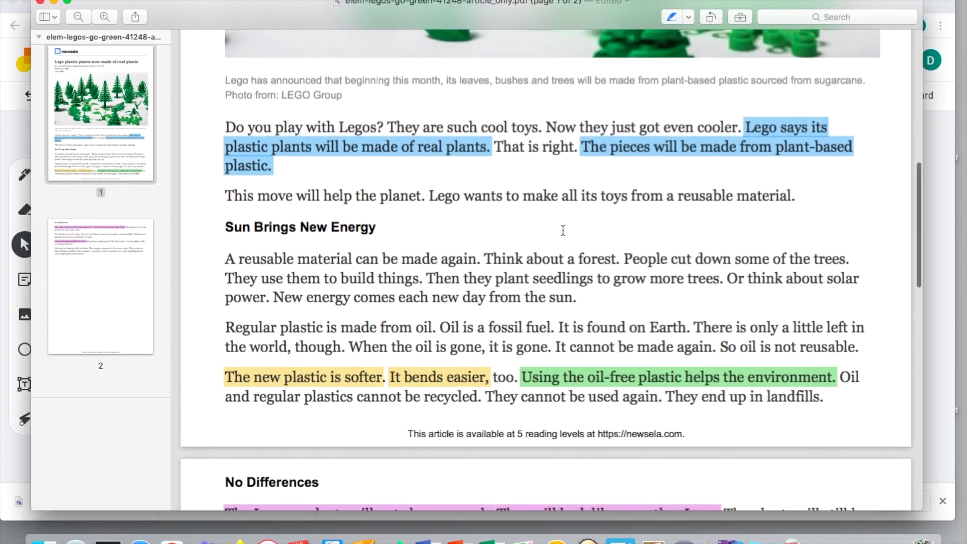
{"action": "scroll", "coordinate": [563, 230], "scroll_direction": "up", "scroll_amount": 10}
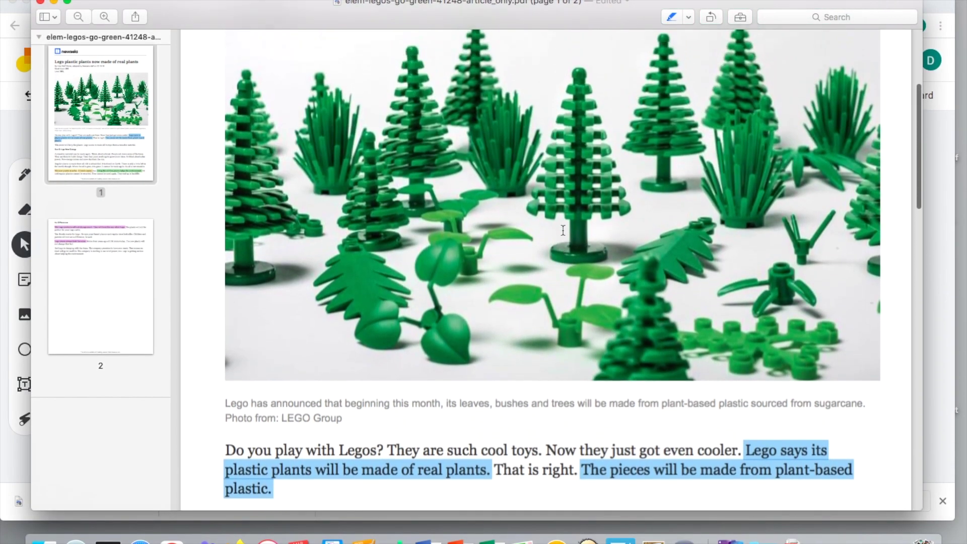
{"action": "scroll", "coordinate": [563, 230], "scroll_direction": "up", "scroll_amount": 6}
{"action": "scroll", "coordinate": [563, 230], "scroll_direction": "down", "scroll_amount": 8}
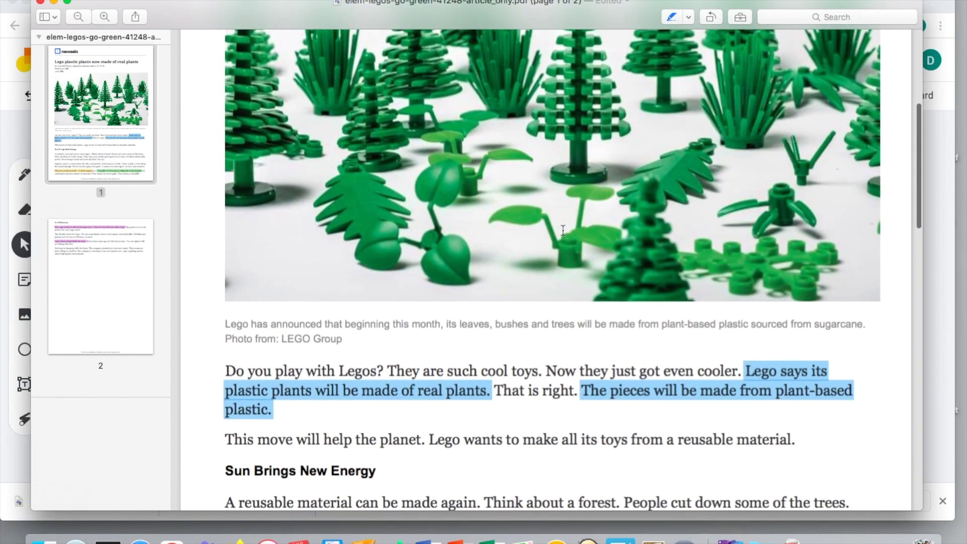
{"action": "scroll", "coordinate": [563, 230], "scroll_direction": "down", "scroll_amount": 3}
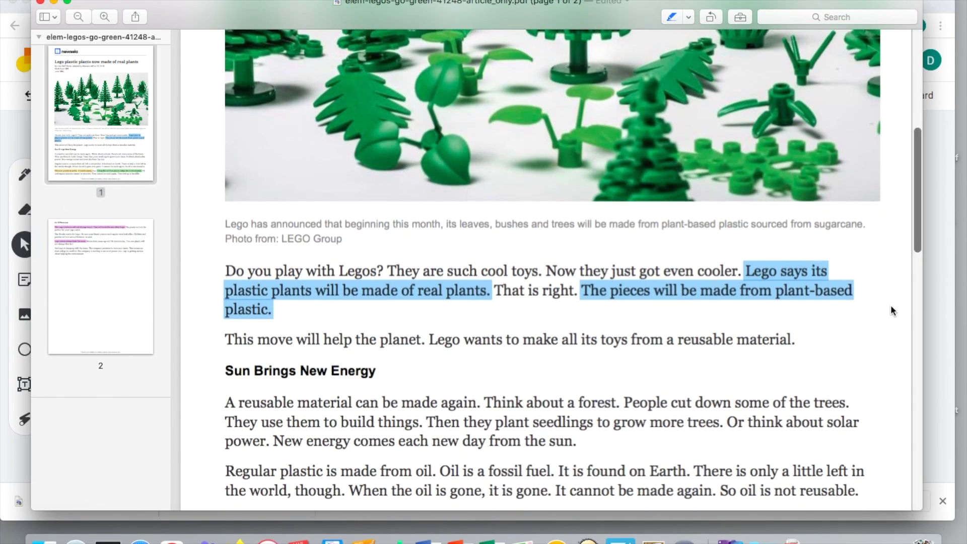
{"action": "left_click", "coordinate": [935, 334]}
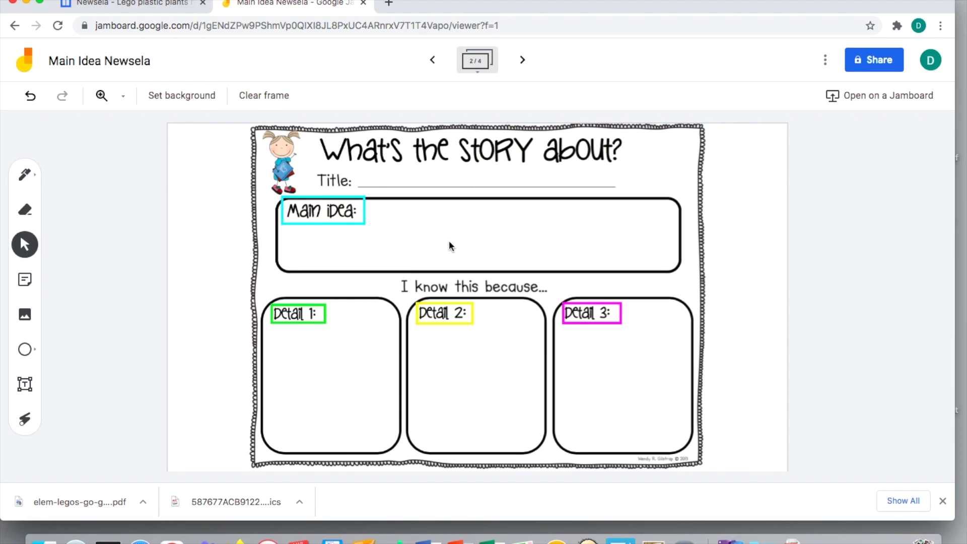
{"action": "key", "text": "ctrl+Up"}
{"action": "left_click", "coordinate": [294, 188]}
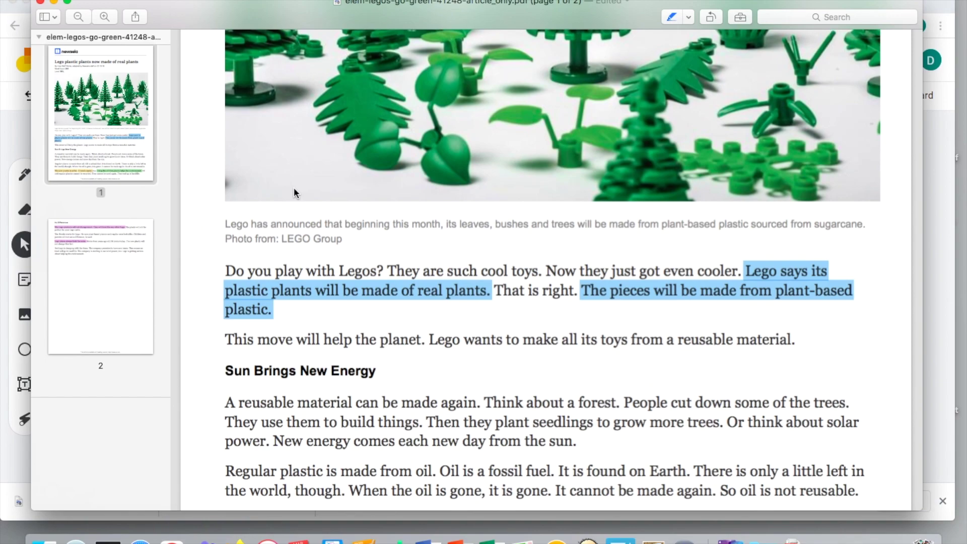
{"action": "scroll", "coordinate": [447, 287], "scroll_direction": "down", "scroll_amount": 5}
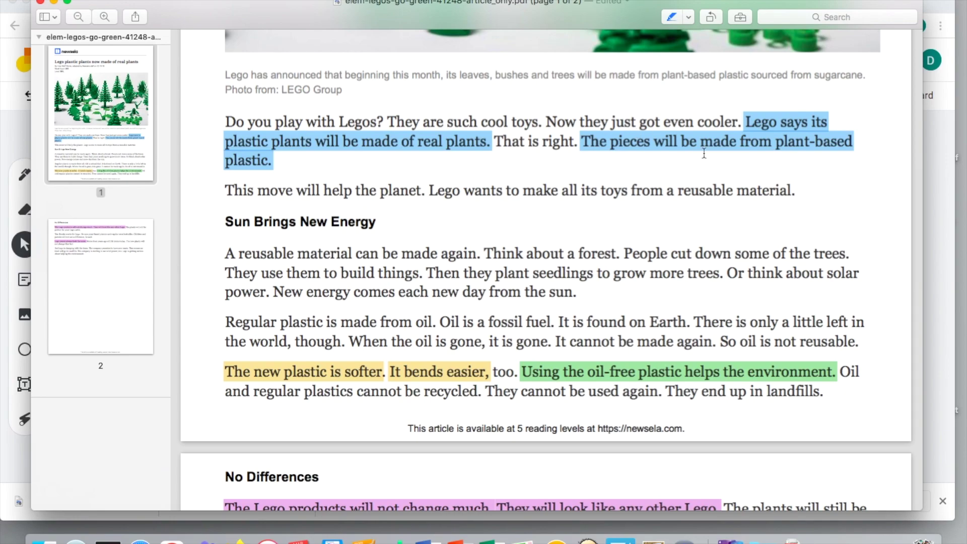
Delete the blue highlight on 'The pieces will be made from plant-based plastic.' and return to Jamboard.
{"action": "left_click", "coordinate": [689, 18]}
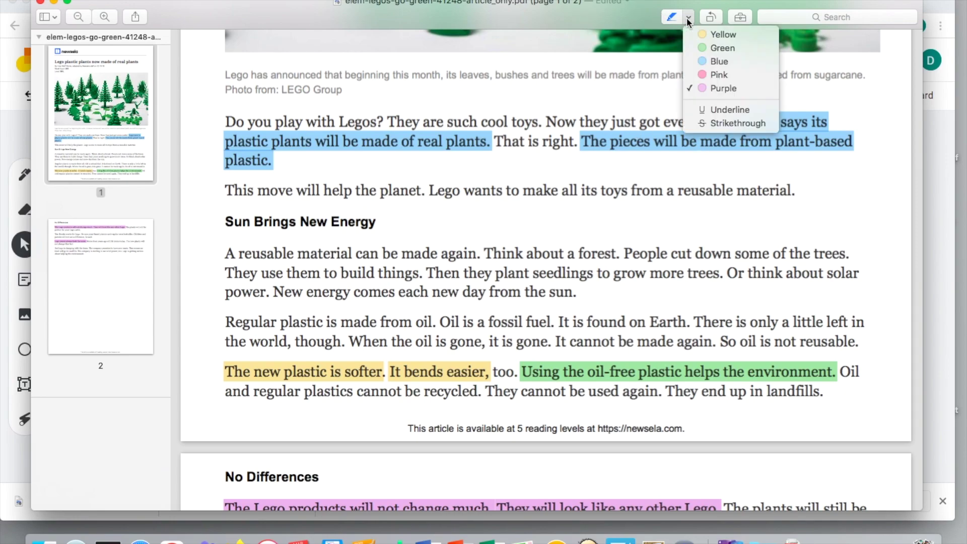
{"action": "left_click", "coordinate": [697, 61]}
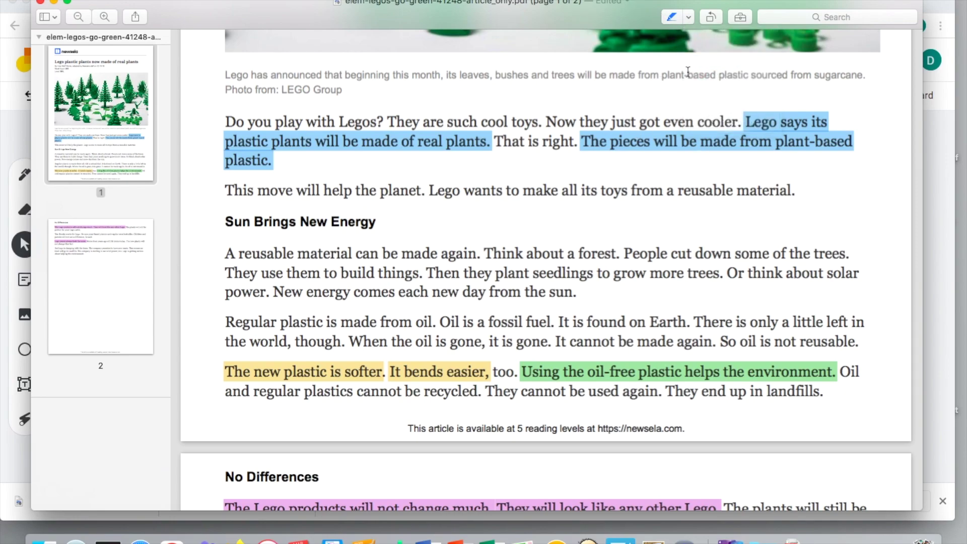
{"action": "left_click", "coordinate": [580, 142]}
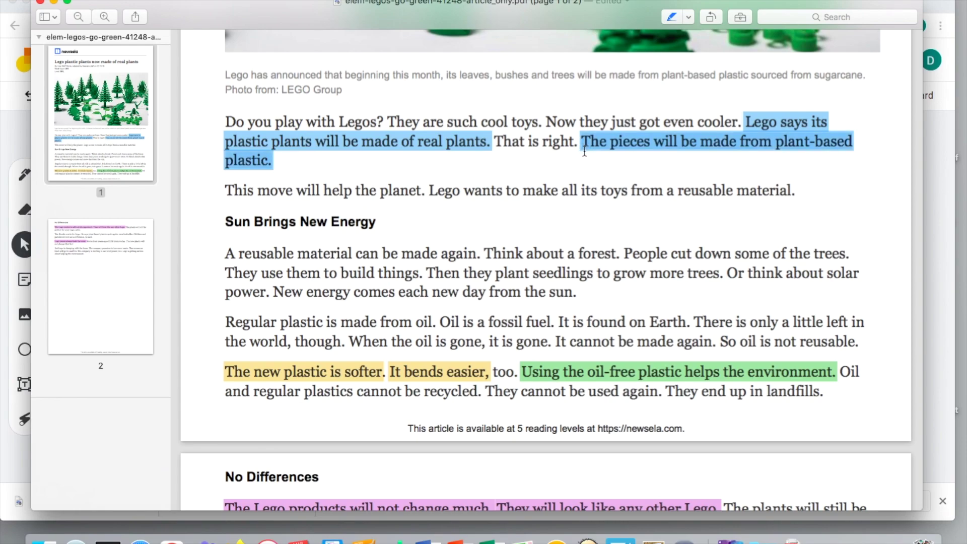
{"action": "key", "text": "BackSpace"}
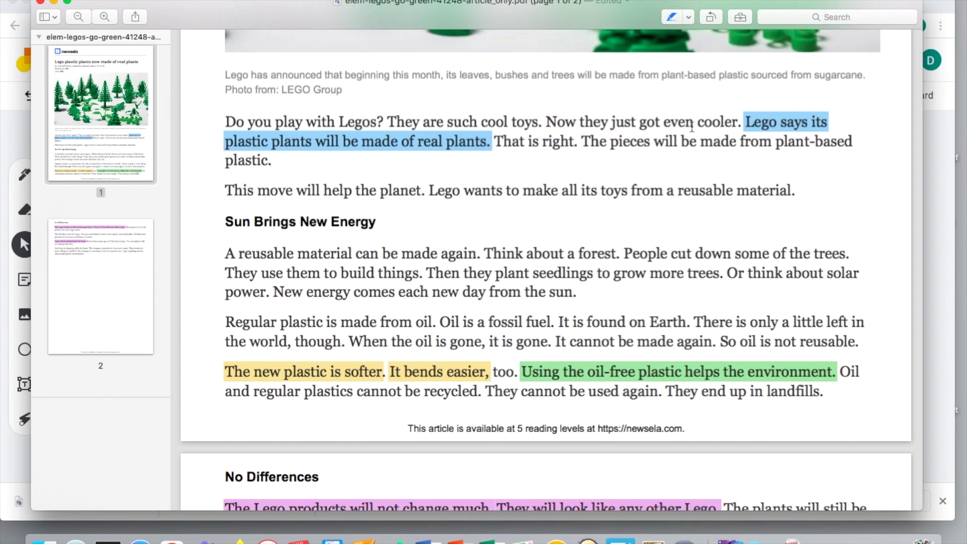
{"action": "scroll", "coordinate": [752, 313], "scroll_direction": "down", "scroll_amount": 5}
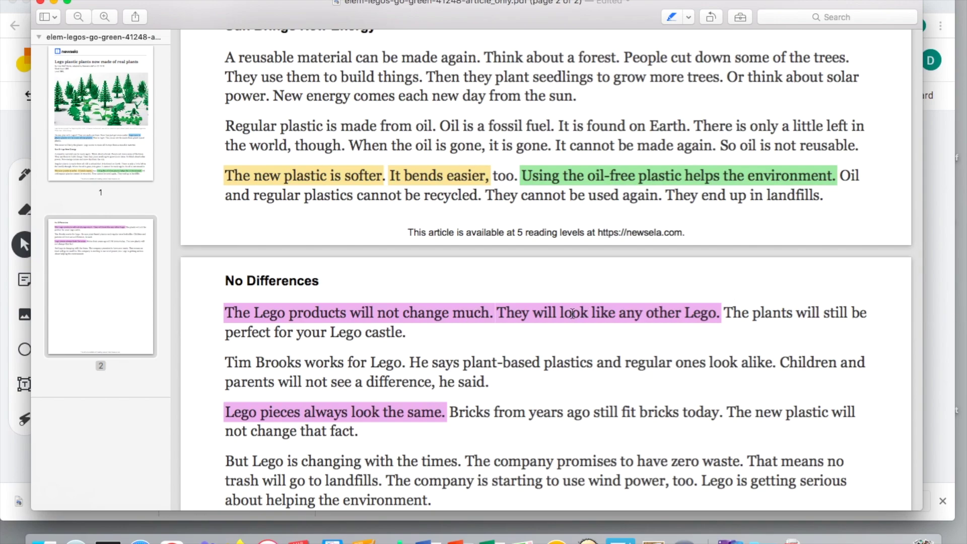
{"action": "left_click", "coordinate": [940, 371]}
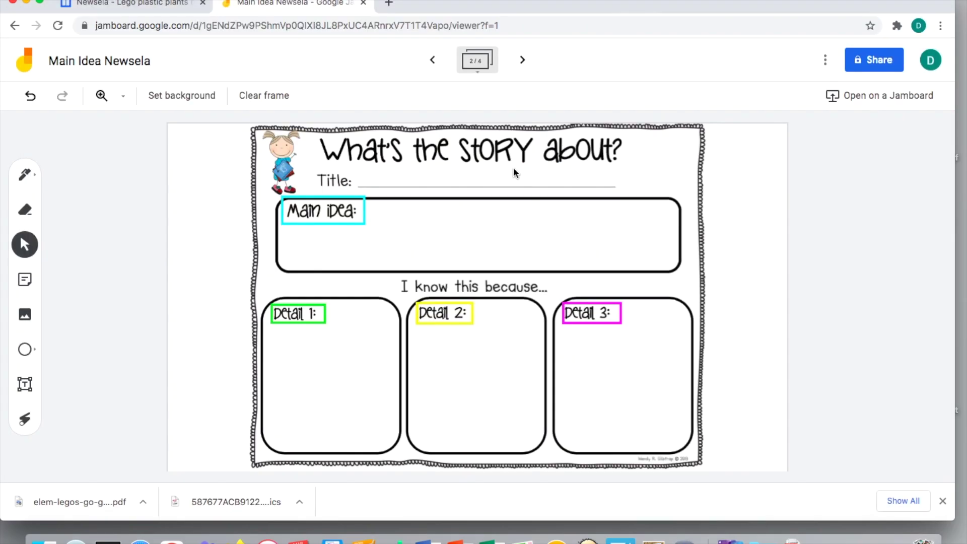
{"action": "left_click", "coordinate": [152, 9]}
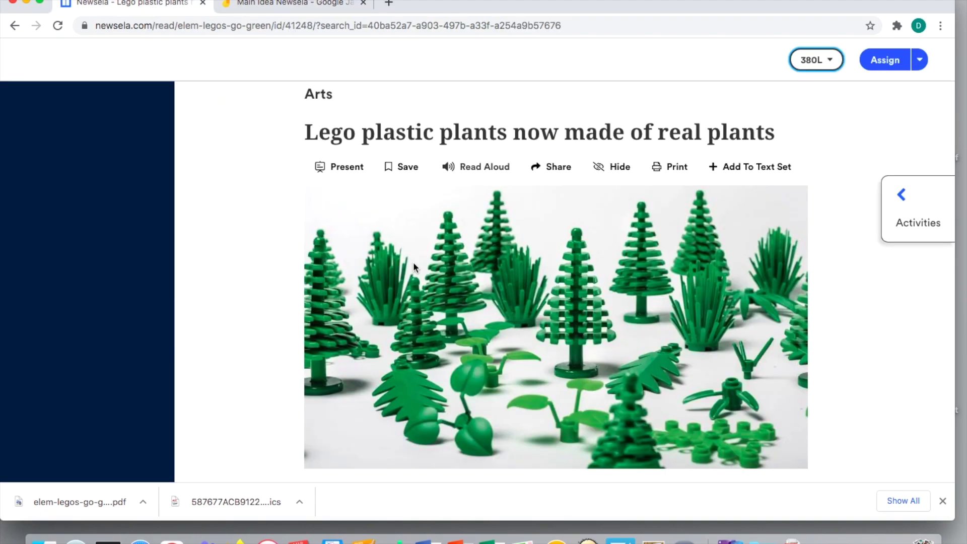
{"action": "scroll", "coordinate": [413, 261], "scroll_direction": "down", "scroll_amount": 1}
{"action": "scroll", "coordinate": [414, 267], "scroll_direction": "up", "scroll_amount": 1}
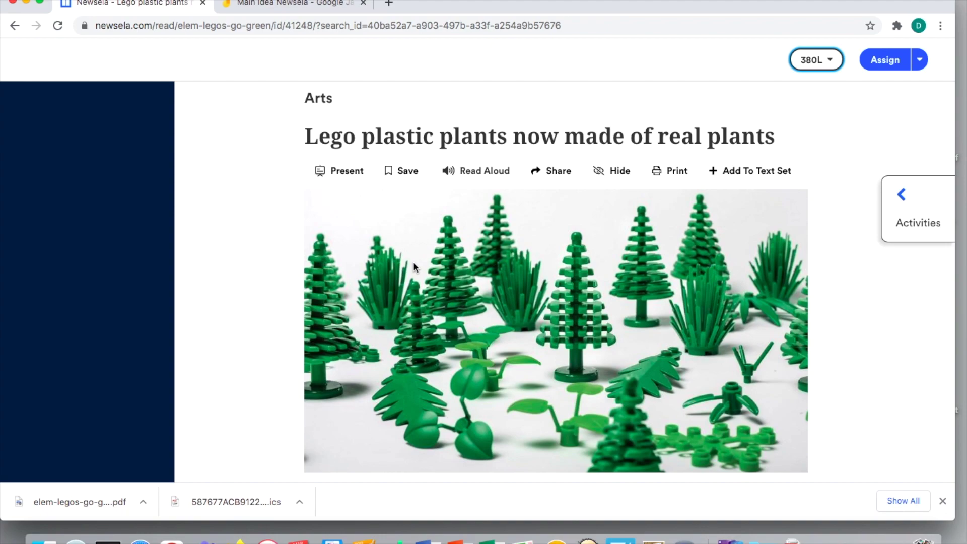
{"action": "left_click", "coordinate": [479, 172]}
{"action": "scroll", "coordinate": [481, 172], "scroll_direction": "down", "scroll_amount": 2}
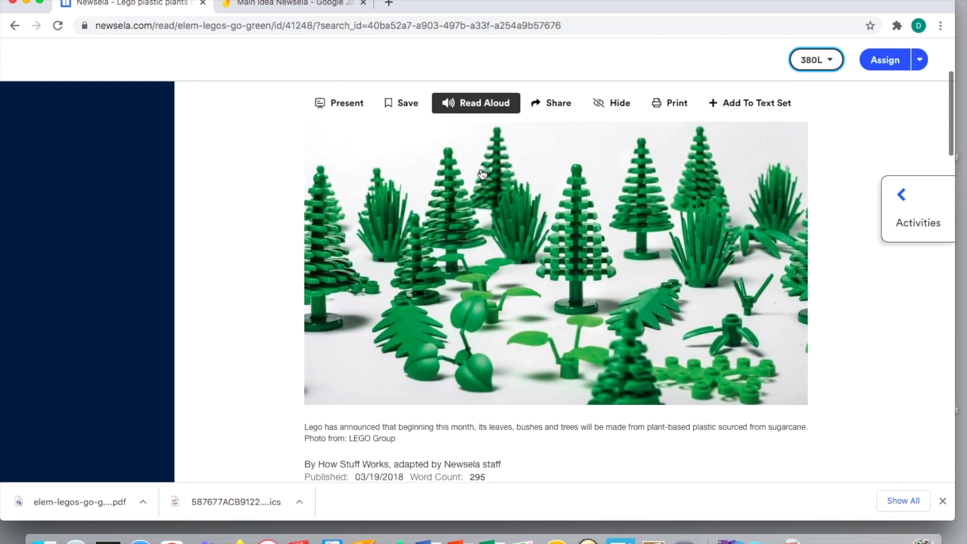
{"action": "left_click", "coordinate": [831, 69]}
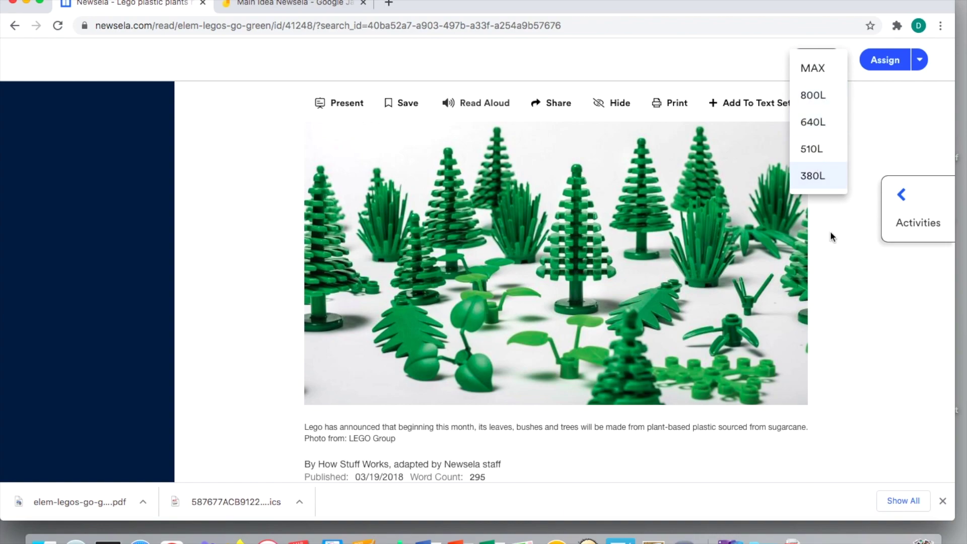
{"action": "key", "text": "Escape"}
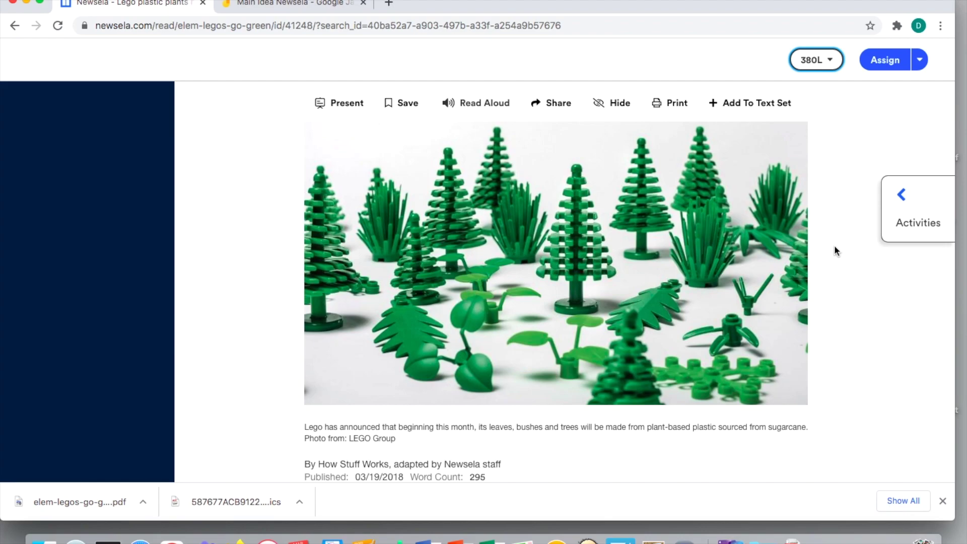
{"action": "scroll", "coordinate": [834, 250], "scroll_direction": "down", "scroll_amount": 5}
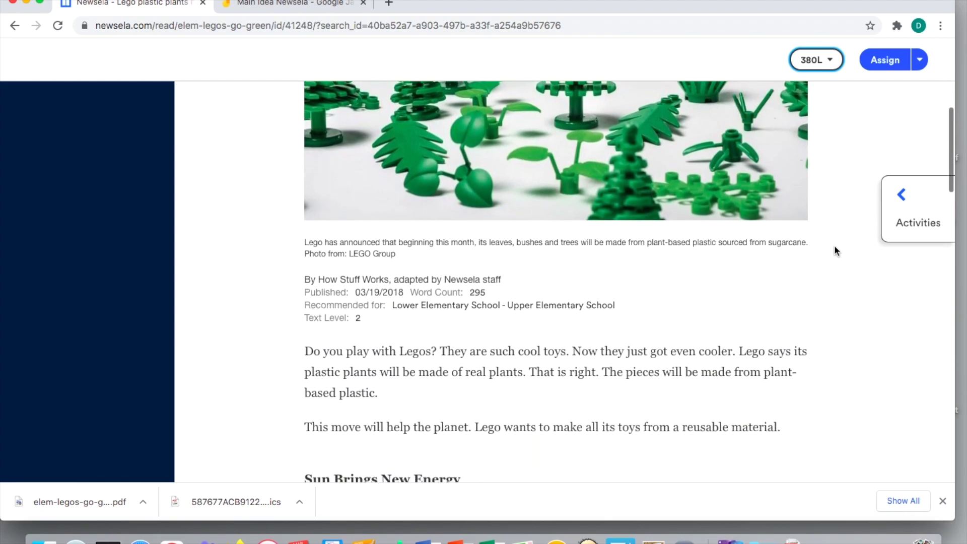
{"action": "key", "text": "ctrl+alt+Right"}
{"action": "left_click", "coordinate": [675, 307]}
{"action": "left_click", "coordinate": [339, 3]}
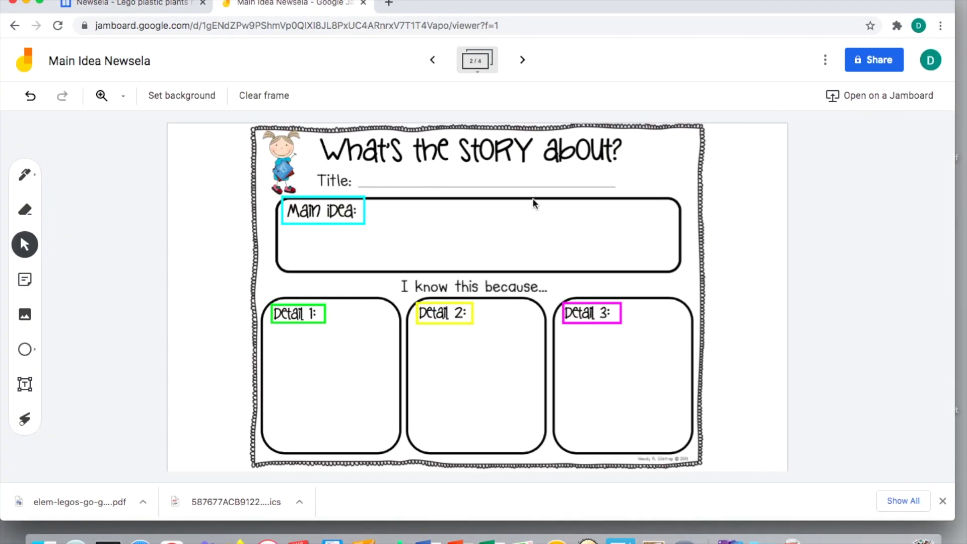
Step through the organizer from frame 3 back to frame 1, then forward to frame 3 again.
{"action": "left_click", "coordinate": [521, 61]}
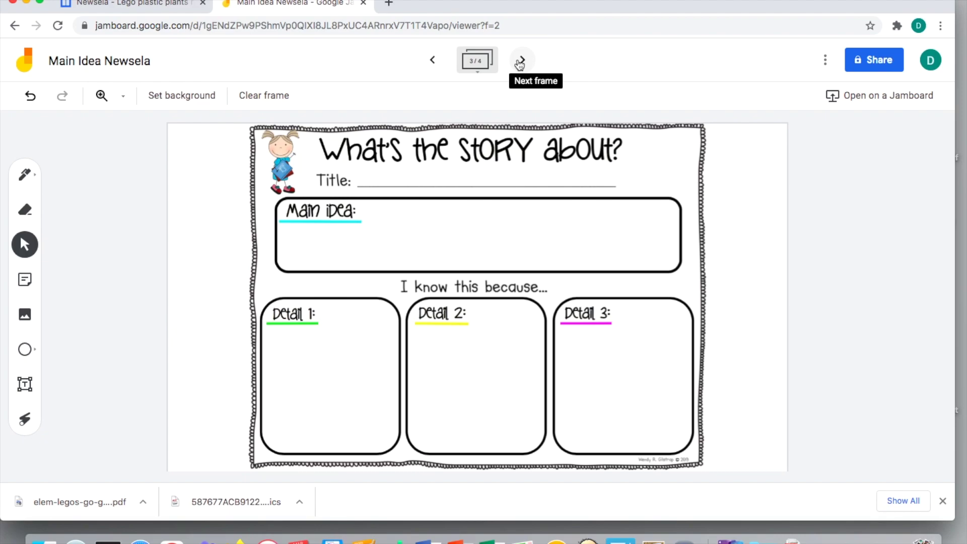
{"action": "left_click", "coordinate": [433, 61]}
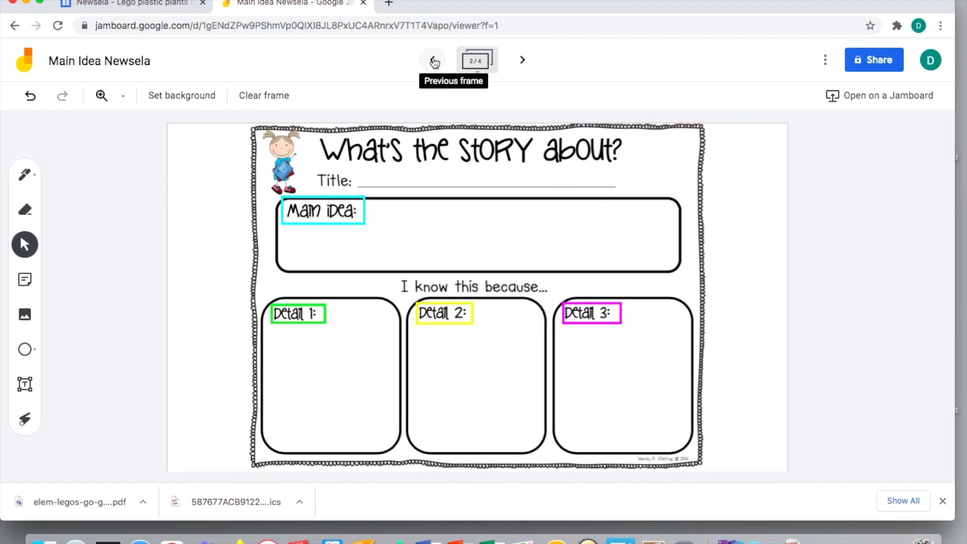
{"action": "left_click", "coordinate": [433, 60]}
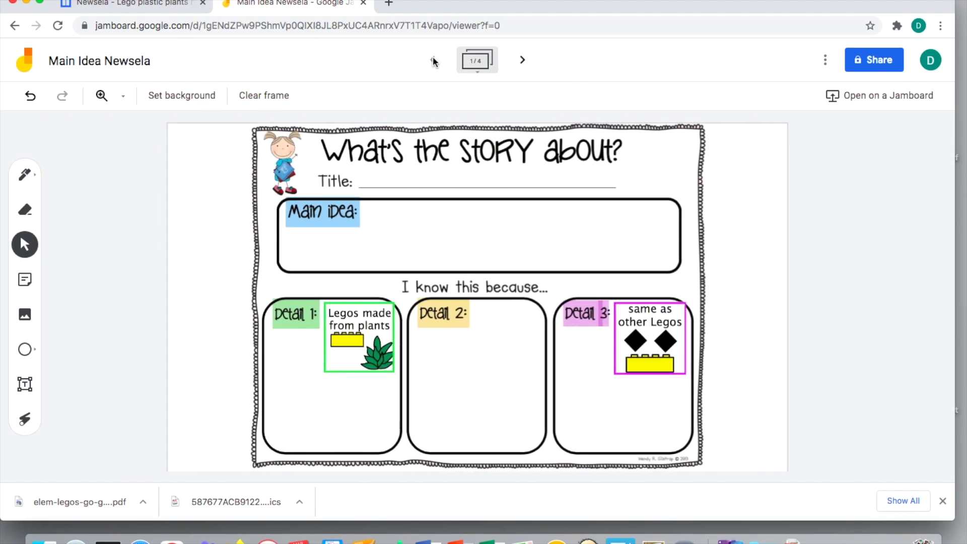
{"action": "left_click", "coordinate": [523, 61]}
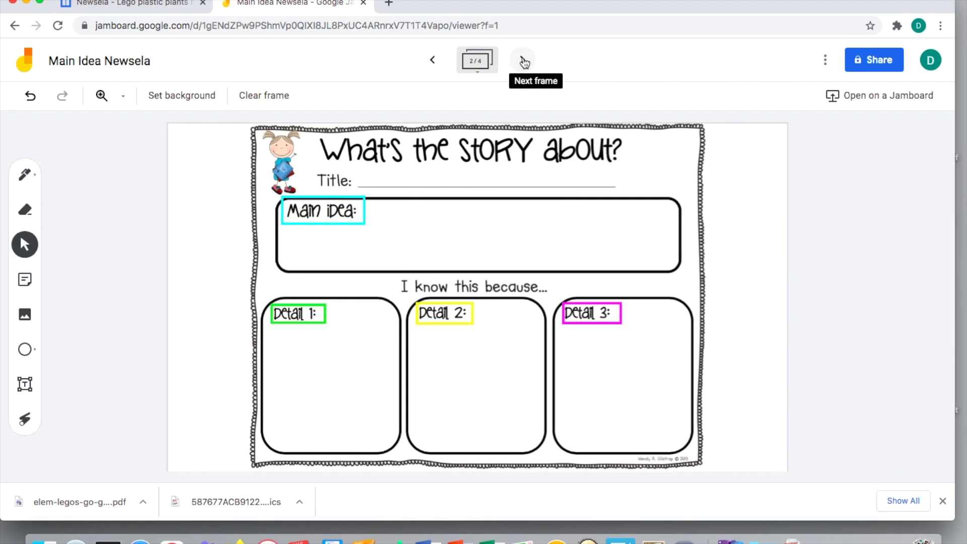
{"action": "left_click", "coordinate": [523, 61]}
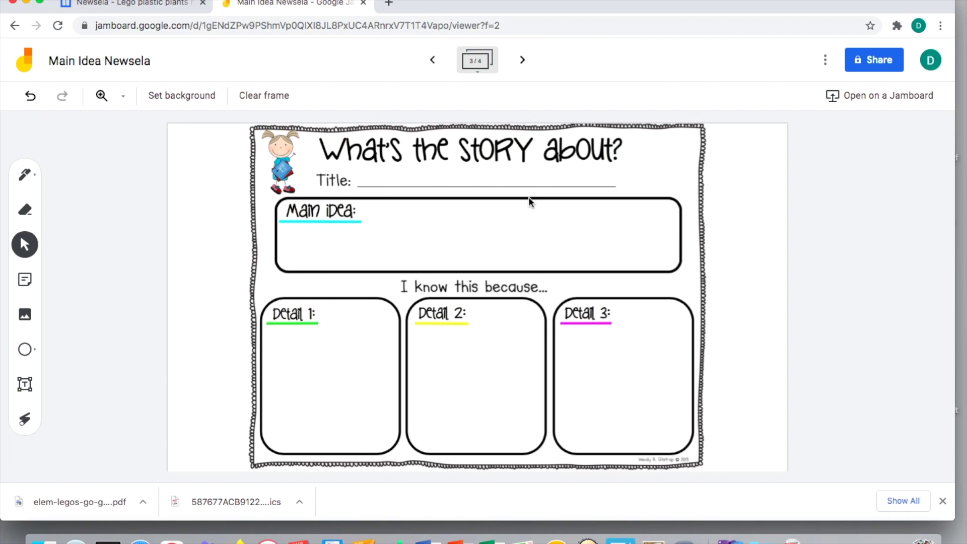
Glance at the Lego article PDF, advance Jamboard to frame 4 of 4, then bring the PDF forward.
{"action": "key", "text": "ctrl+Up"}
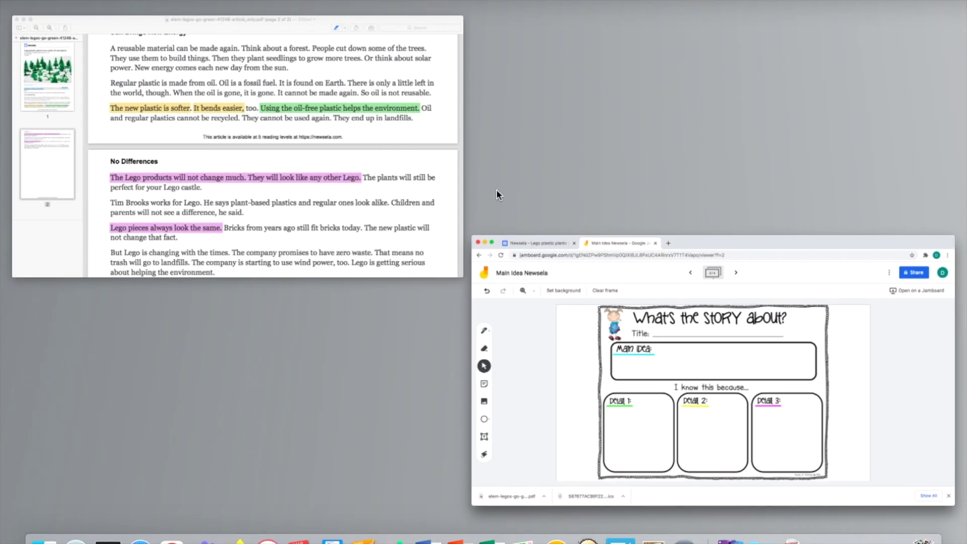
{"action": "left_click", "coordinate": [329, 144]}
{"action": "scroll", "coordinate": [489, 248], "scroll_direction": "up", "scroll_amount": 5}
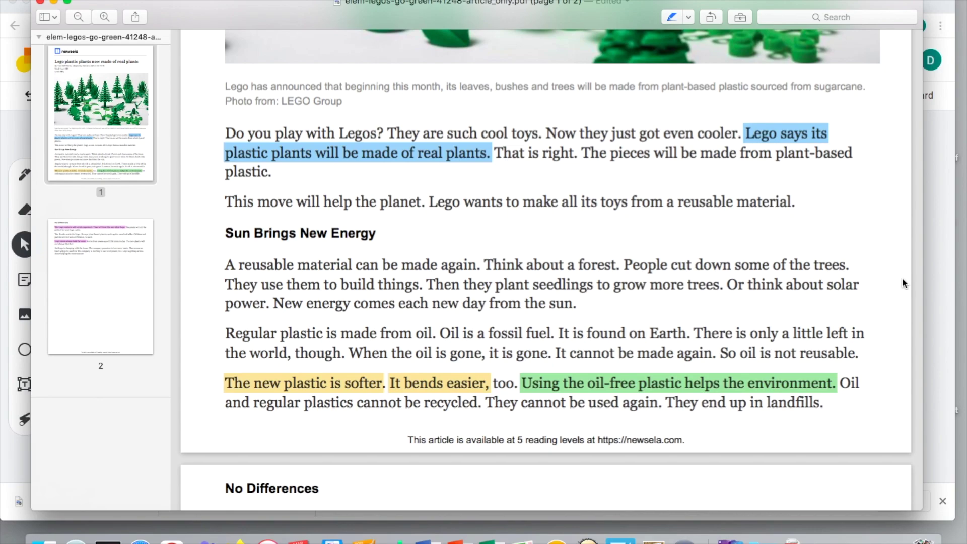
{"action": "left_click", "coordinate": [932, 280]}
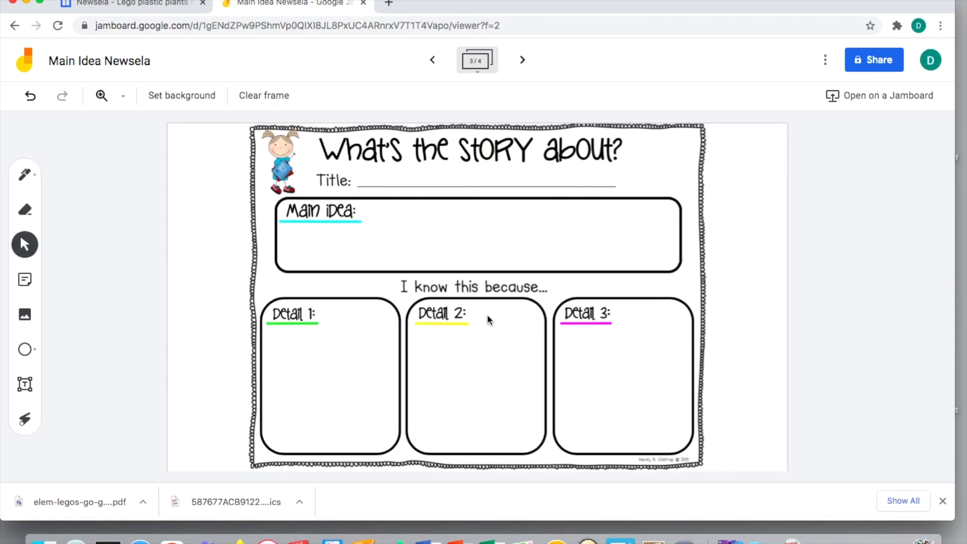
{"action": "left_click", "coordinate": [529, 67]}
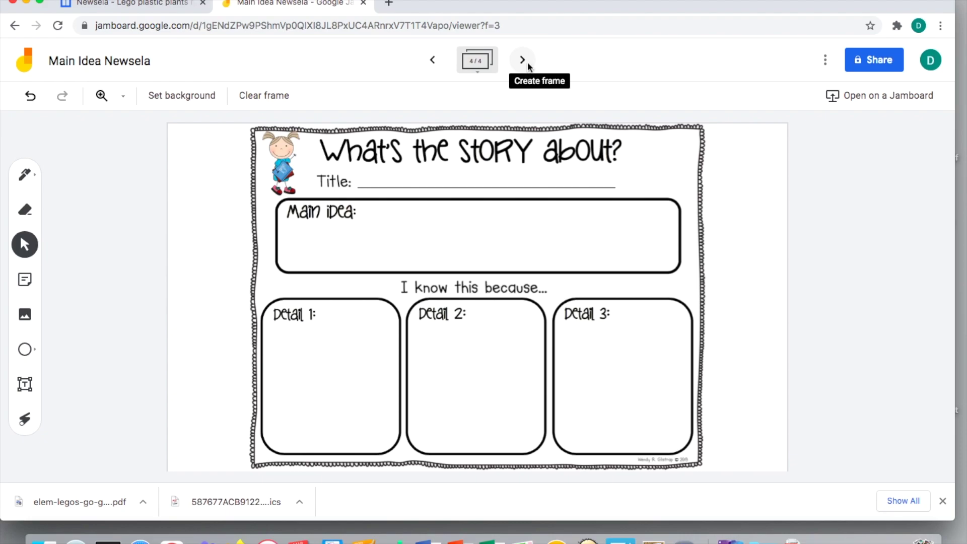
{"action": "key", "text": "ctrl+Up"}
{"action": "left_click", "coordinate": [373, 108]}
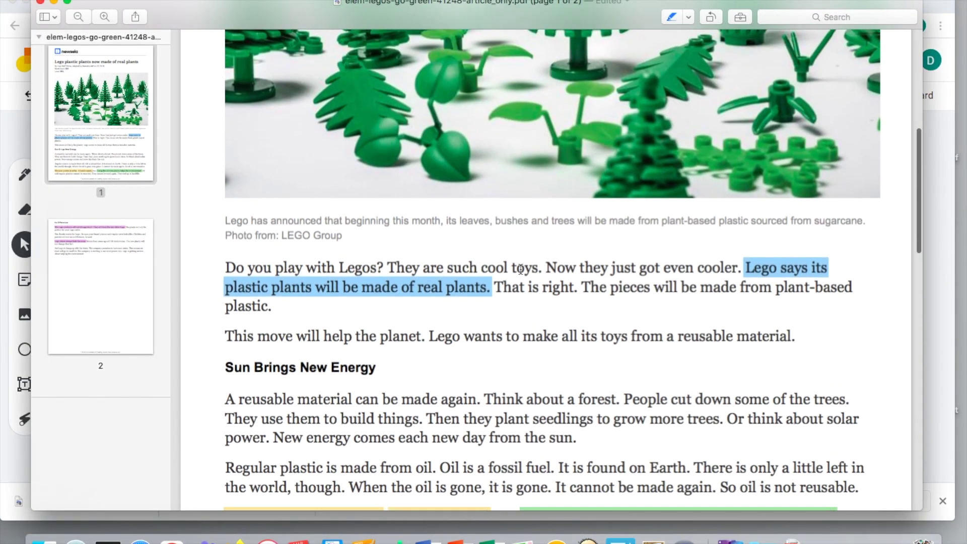
Scroll up the PDF, then take the Jamboard organizer back to frame 1 of 4.
{"action": "scroll", "coordinate": [520, 268], "scroll_direction": "up", "scroll_amount": 10}
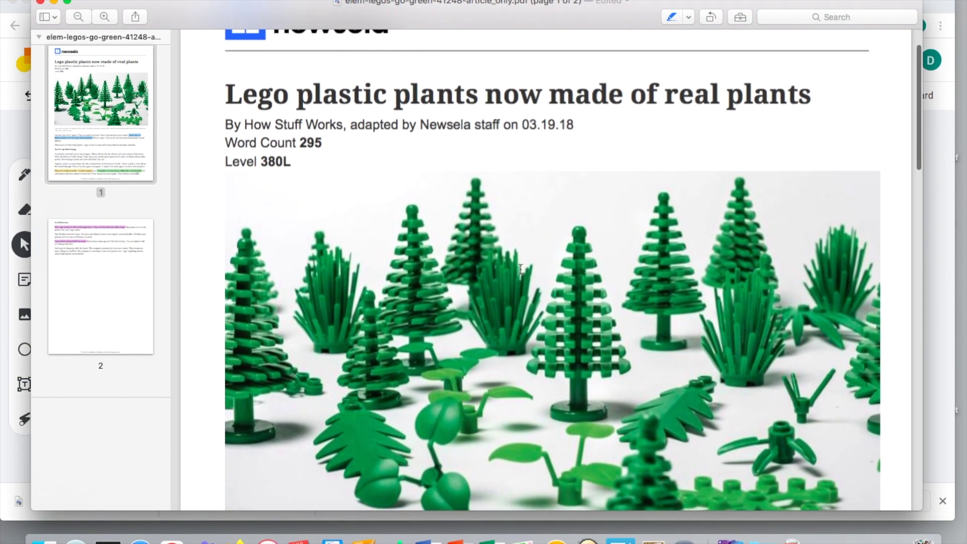
{"action": "scroll", "coordinate": [520, 269], "scroll_direction": "up", "scroll_amount": 3}
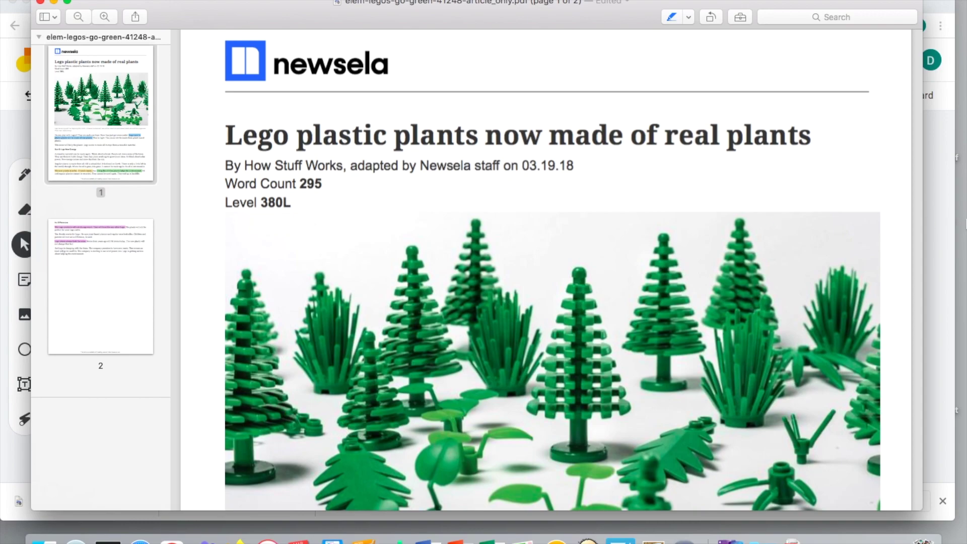
{"action": "left_click", "coordinate": [938, 227]}
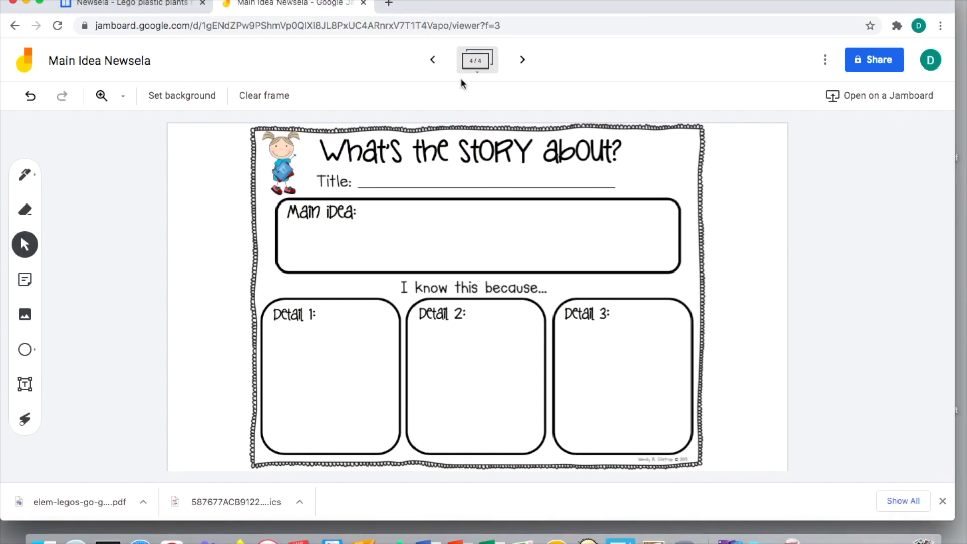
{"action": "left_click", "coordinate": [436, 65]}
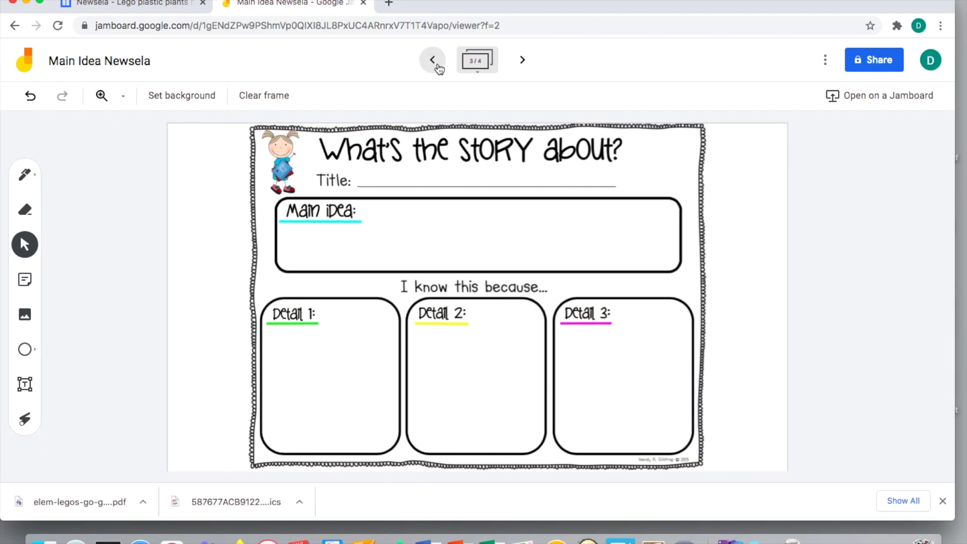
{"action": "left_click", "coordinate": [436, 65]}
{"action": "left_click", "coordinate": [436, 65]}
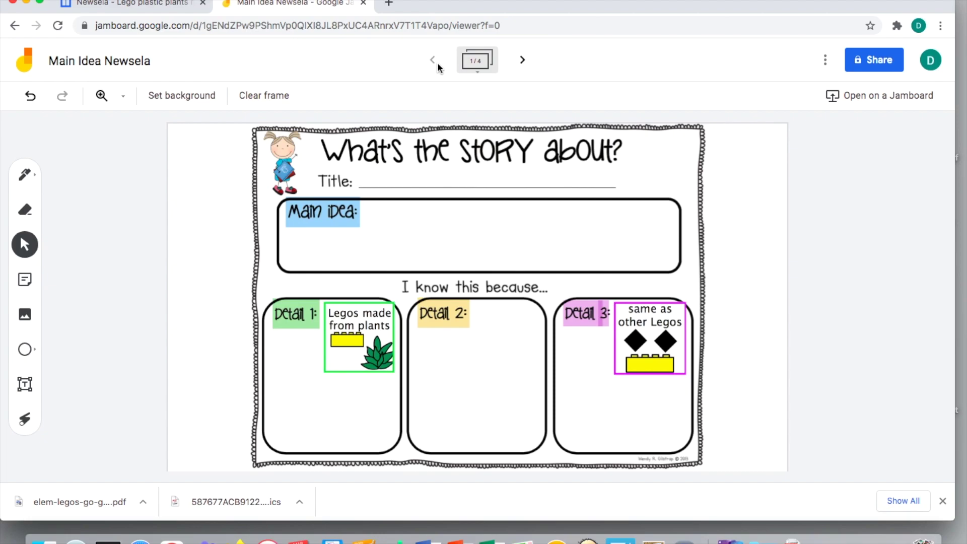
Bring the Lego article PDF forward and scroll to the pink 'look like any other Lego' highlight.
{"action": "key", "text": "ctrl+Up"}
{"action": "left_click", "coordinate": [436, 65]}
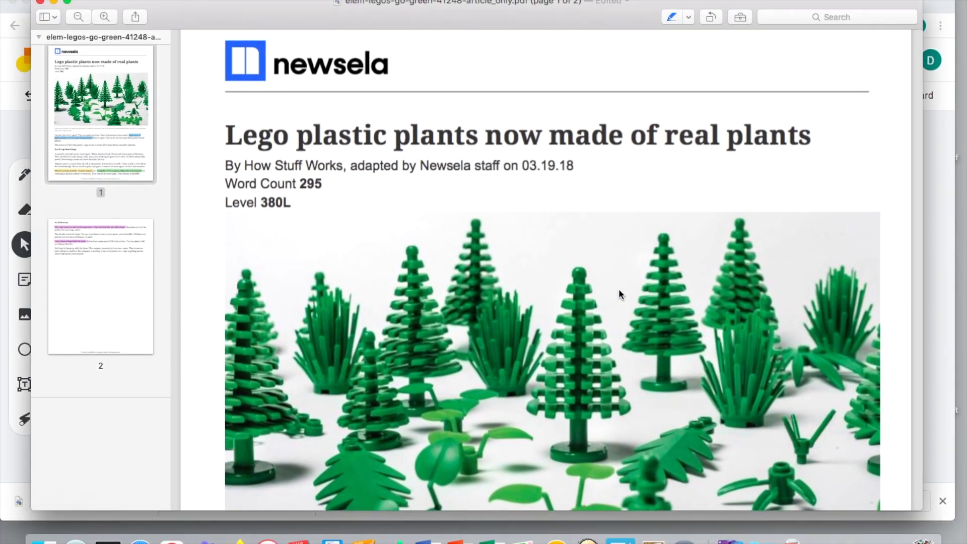
{"action": "scroll", "coordinate": [619, 292], "scroll_direction": "down", "scroll_amount": 3}
{"action": "scroll", "coordinate": [619, 292], "scroll_direction": "down", "scroll_amount": 10}
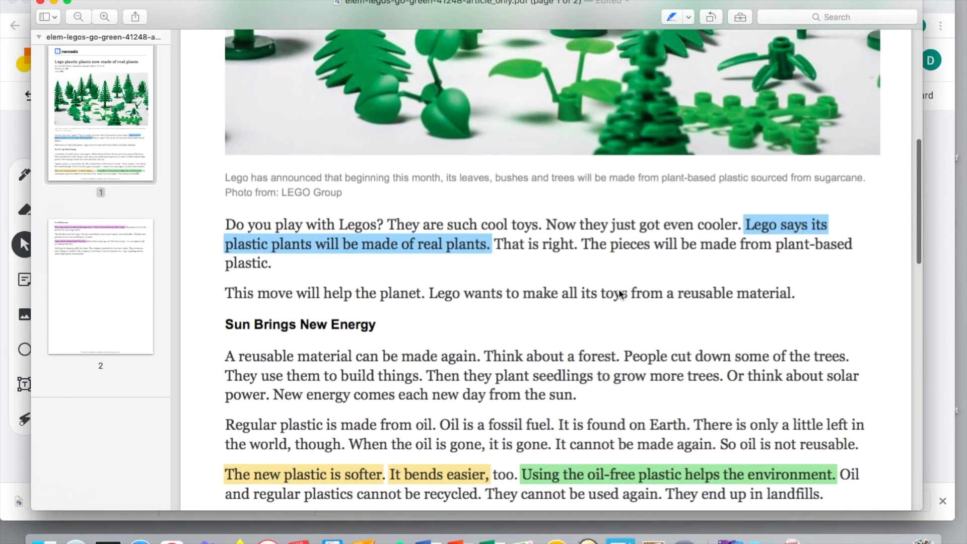
{"action": "scroll", "coordinate": [619, 292], "scroll_direction": "down", "scroll_amount": 1}
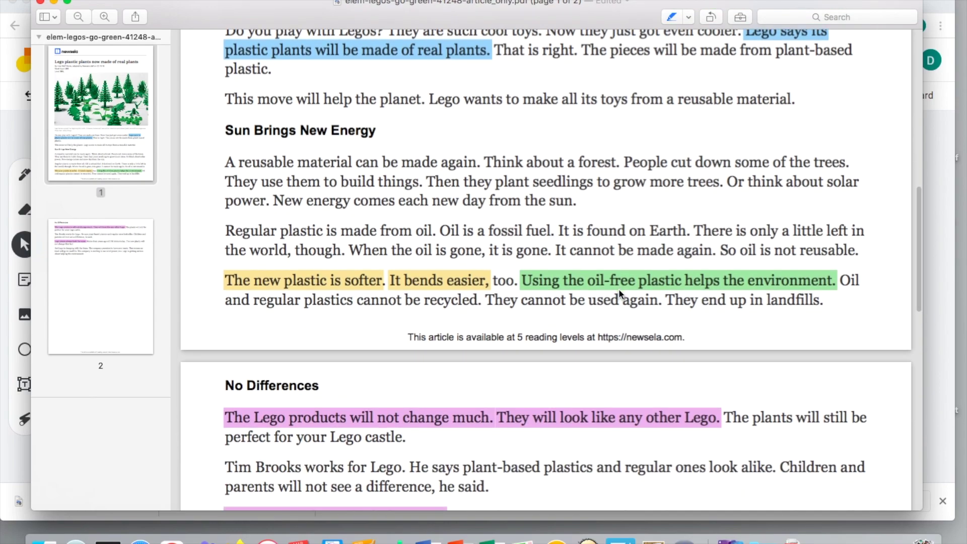
{"action": "scroll", "coordinate": [619, 292], "scroll_direction": "up", "scroll_amount": 2}
{"action": "scroll", "coordinate": [619, 294], "scroll_direction": "down", "scroll_amount": 1}
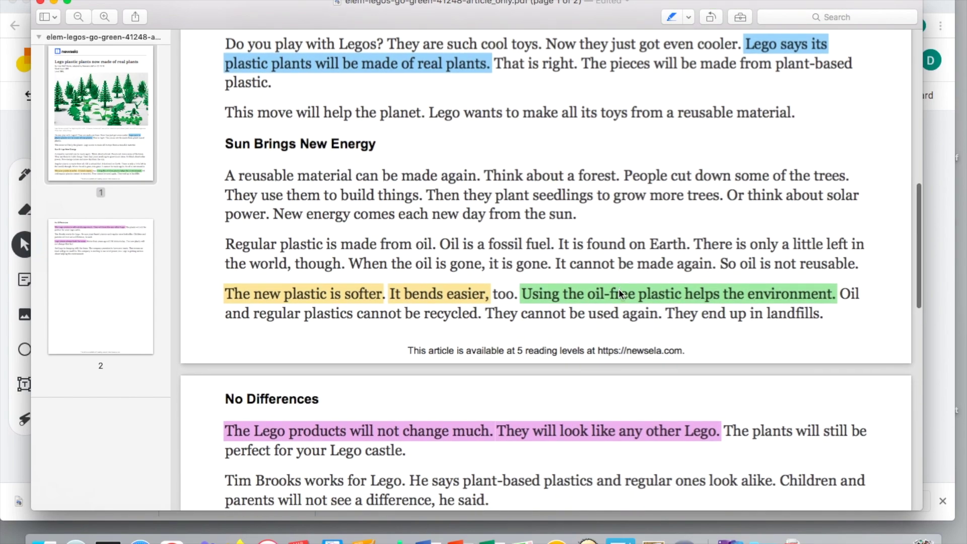